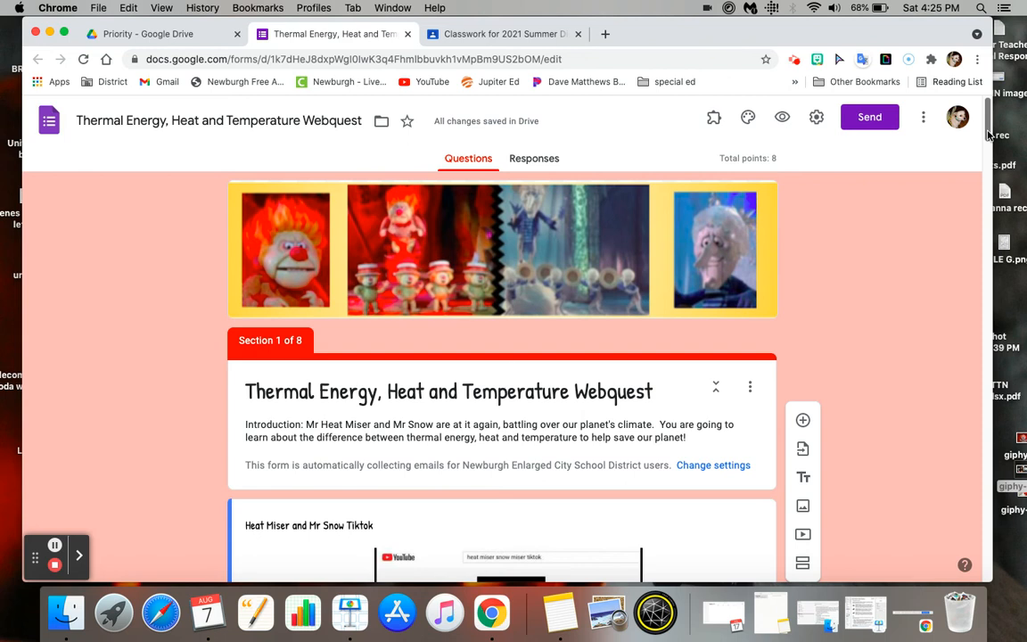
# - Add a new question titled "TASK" below the "Was it too much?" image in the final section, "You did it!"
pyautogui.moveTo(987, 134); pyautogui.dragTo(976, 572)
pyautogui.scroll(5, 975, 561)
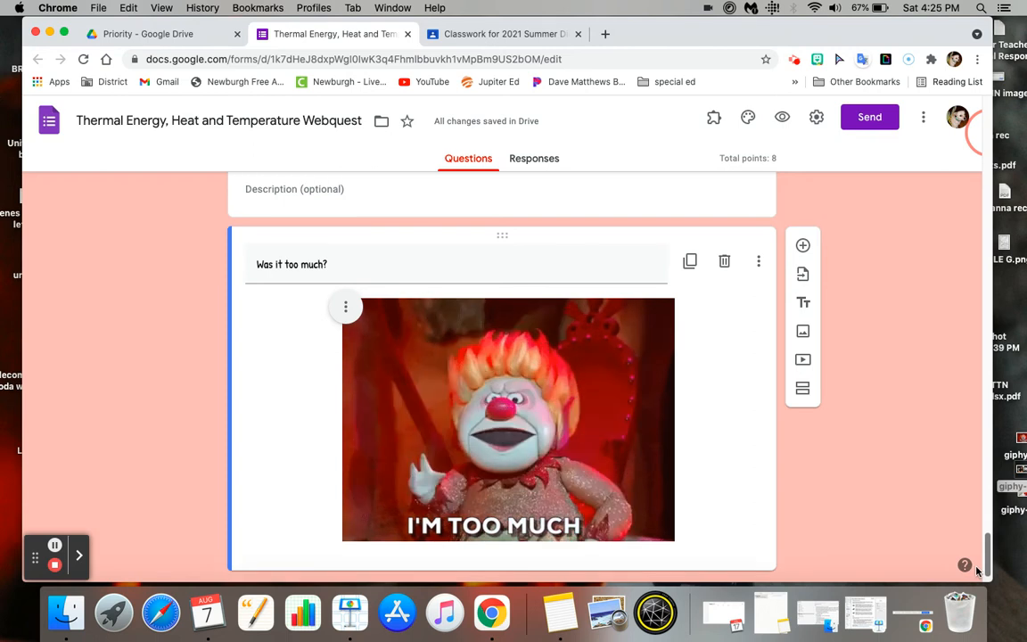
pyautogui.scroll(-3, 975, 549)
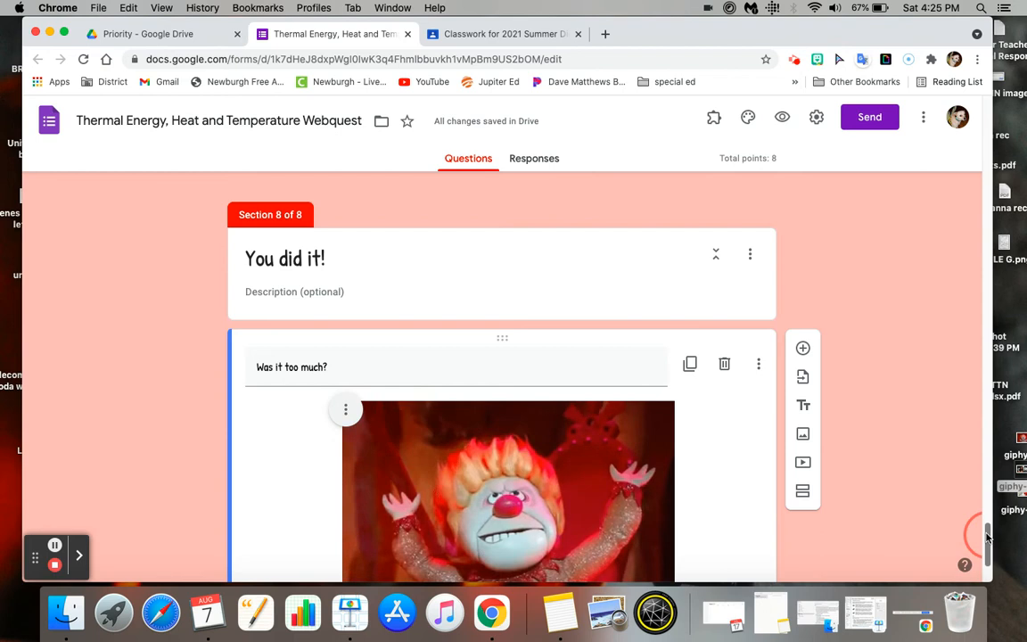
pyautogui.scroll(-3, 985, 562)
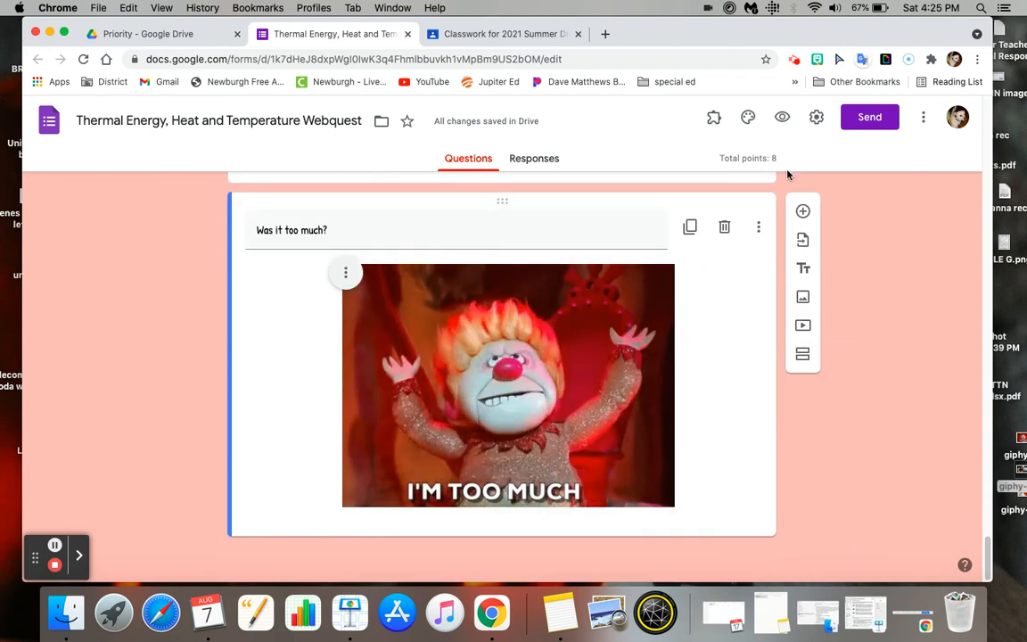
pyautogui.click(803, 212)
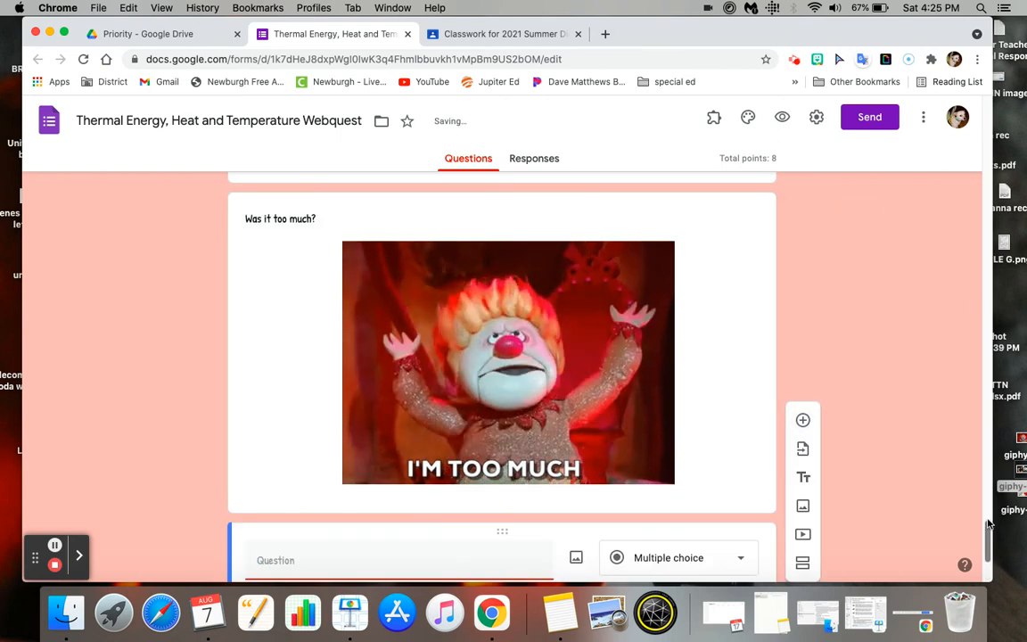
pyautogui.moveTo(987, 528); pyautogui.dragTo(985, 552)
pyautogui.write('TASK')
# - Change the TASK question's type to File upload and accept letting respondents upload files to Drive
pyautogui.click(710, 375)
pyautogui.click(713, 378)
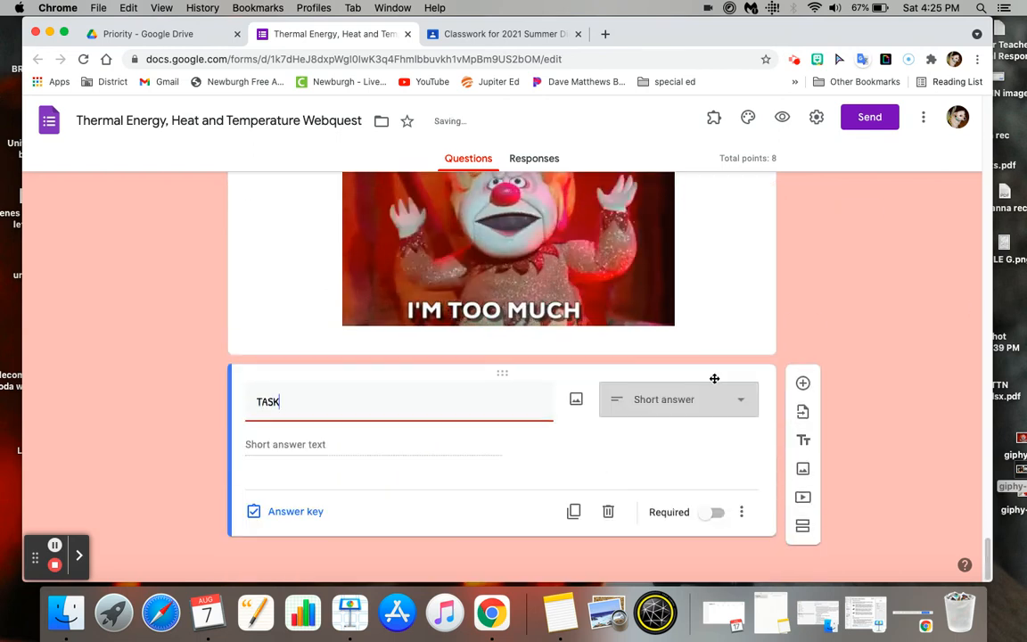
pyautogui.click(727, 406)
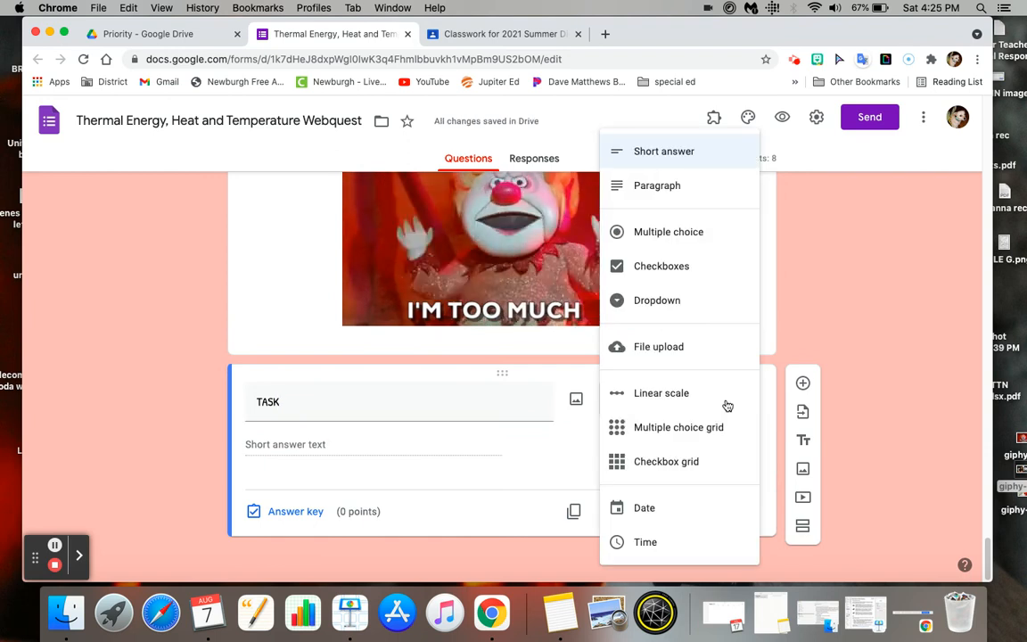
pyautogui.click(671, 350)
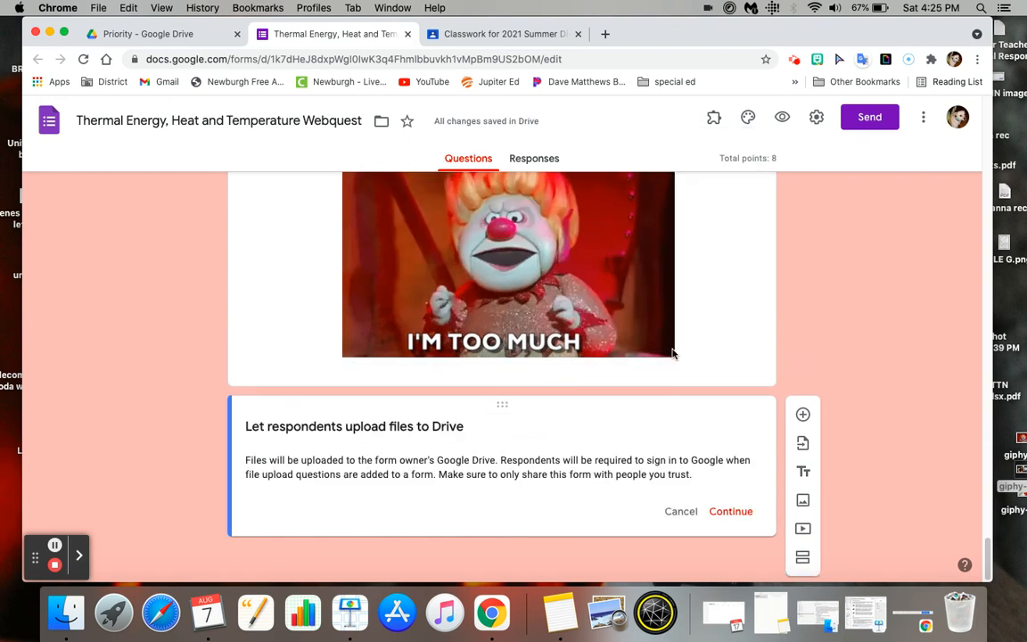
pyautogui.click(733, 513)
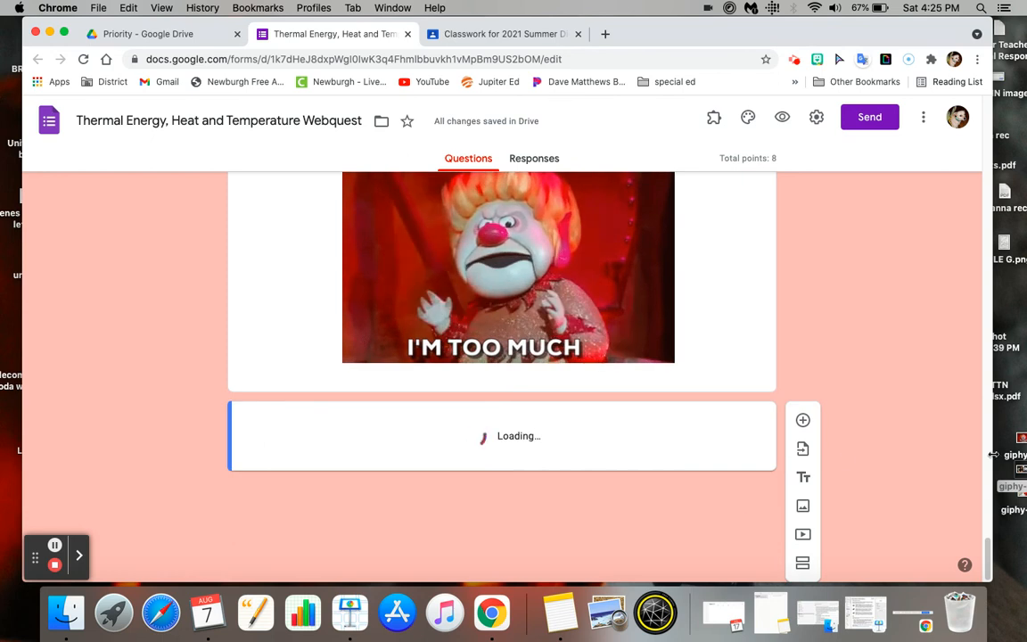
pyautogui.scroll(-3, 987, 552)
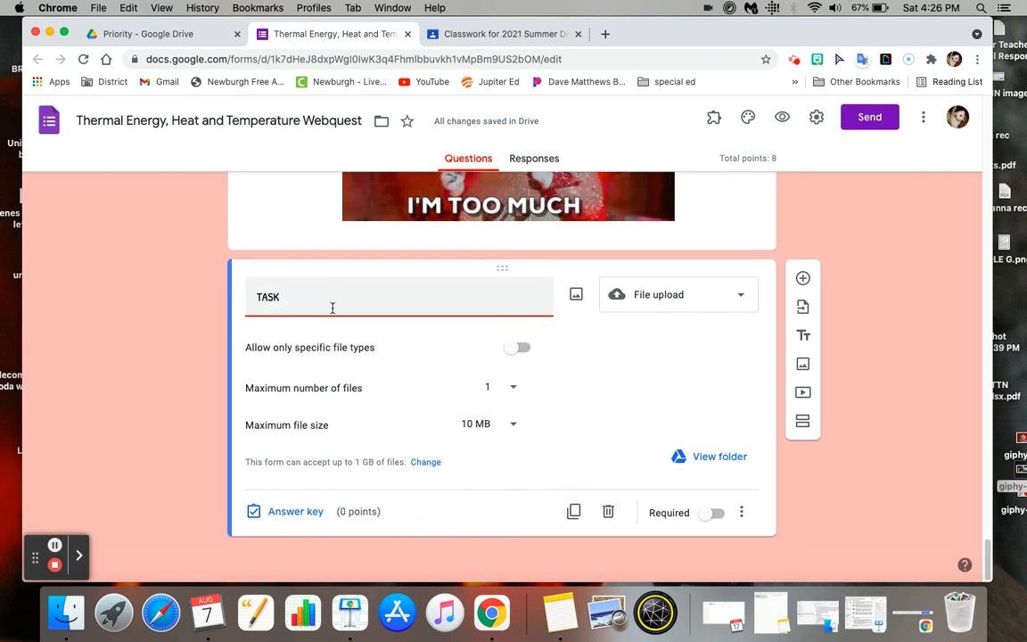
# - Extend the file upload question's title to read "TASK: Now that you know about heat and temperature, your TASK is"
pyautogui.write(':')
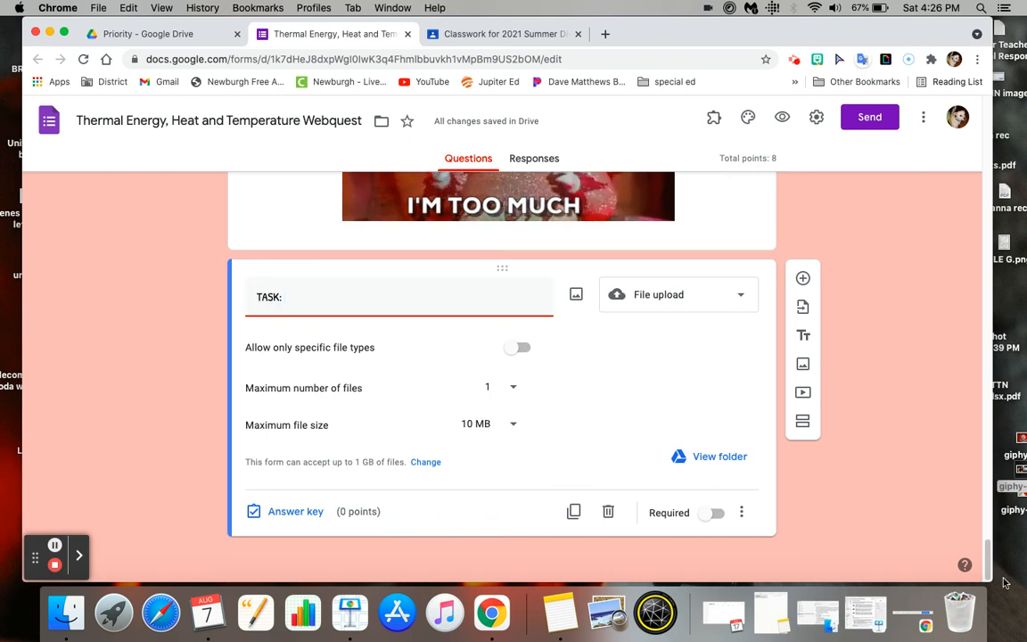
pyautogui.moveTo(987, 557); pyautogui.dragTo(988, 127)
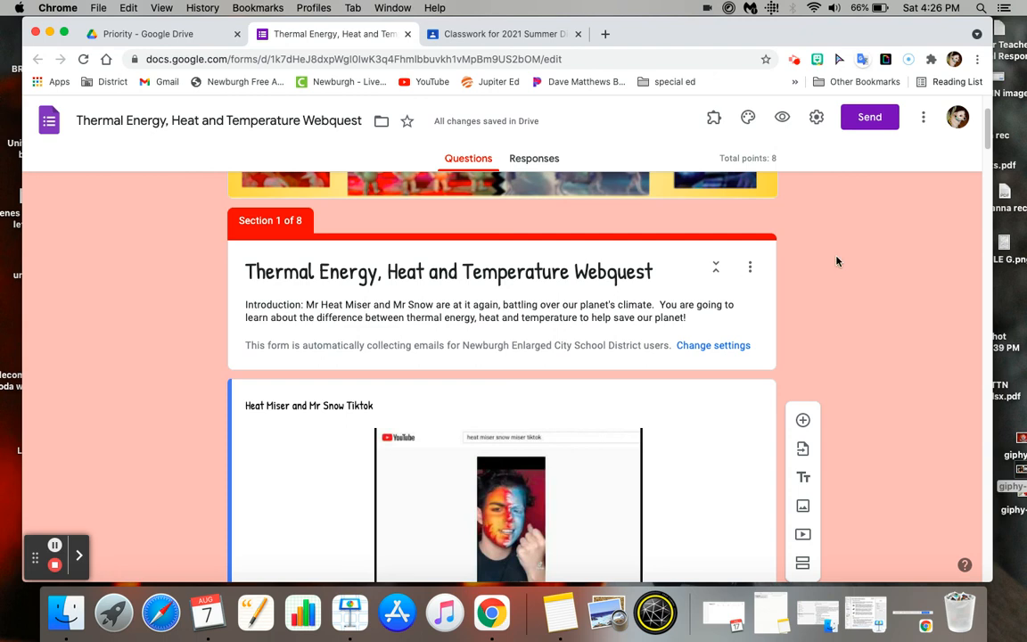
pyautogui.moveTo(988, 123); pyautogui.dragTo(1008, 562)
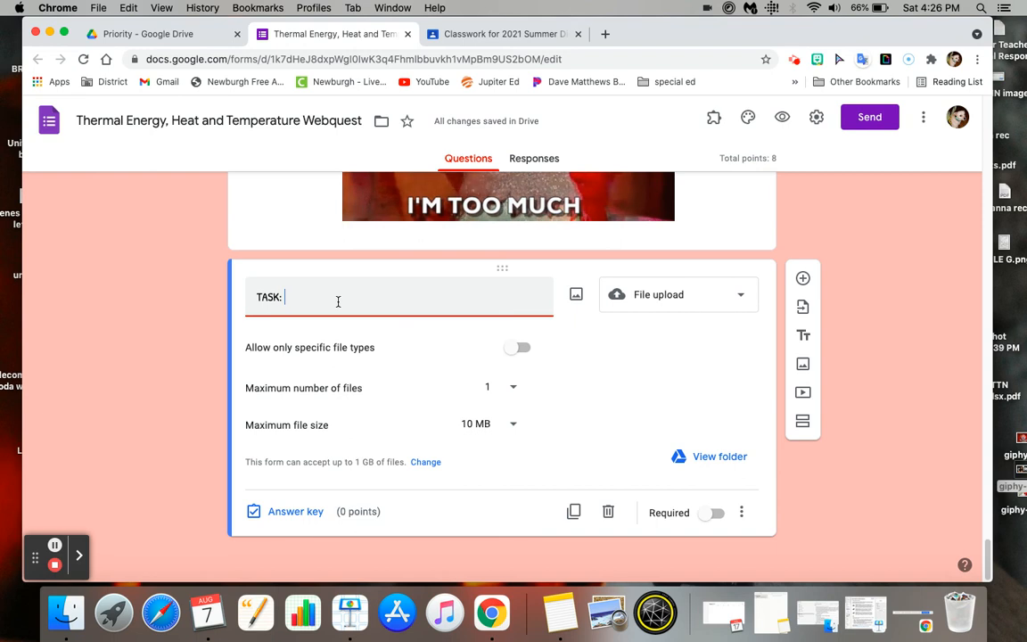
pyautogui.write('Now, that ')
pyautogui.write(' that you know')
pyautogui.write(' about')
pyautogui.write(' heat and tempera')
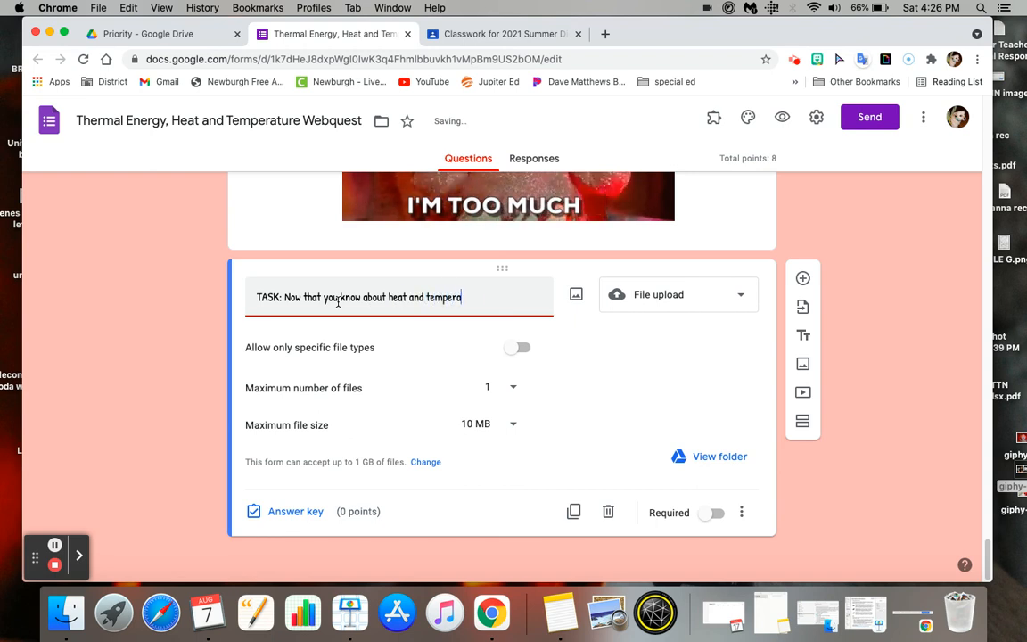
pyautogui.write('ture, your')
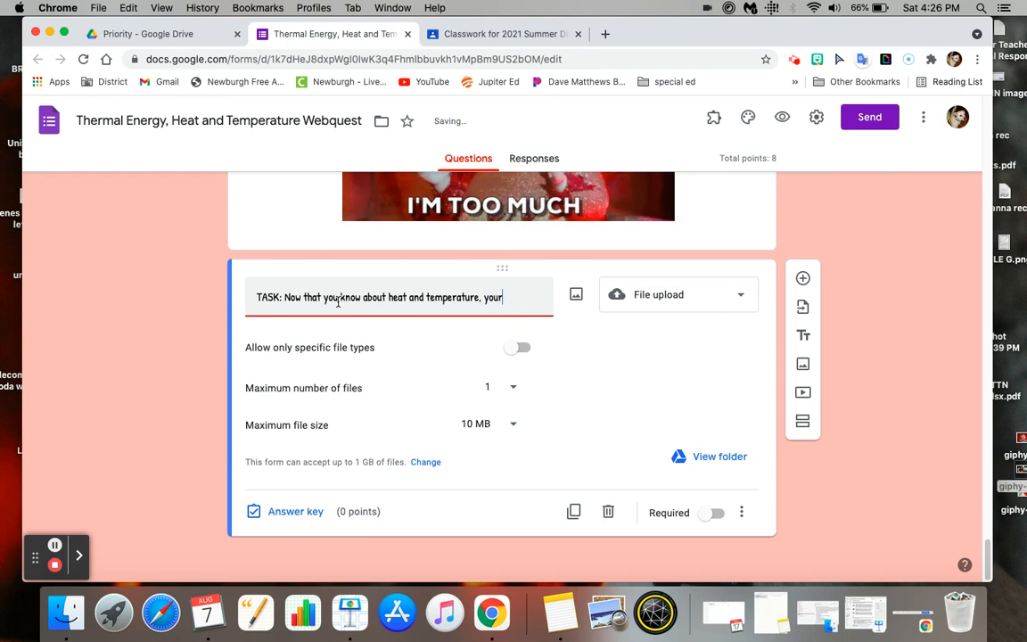
pyautogui.write(' TASK is')
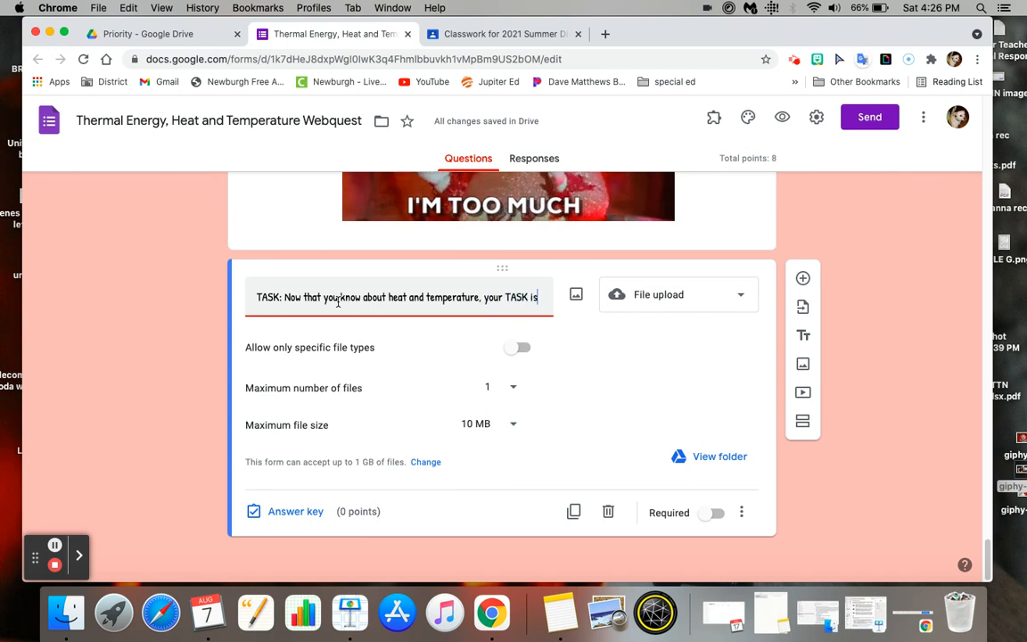
# - Continue the TASK question's text with "to write a letter to Mr Heat Miser and Mr Snow"
pyautogui.write(' to write a letter to')
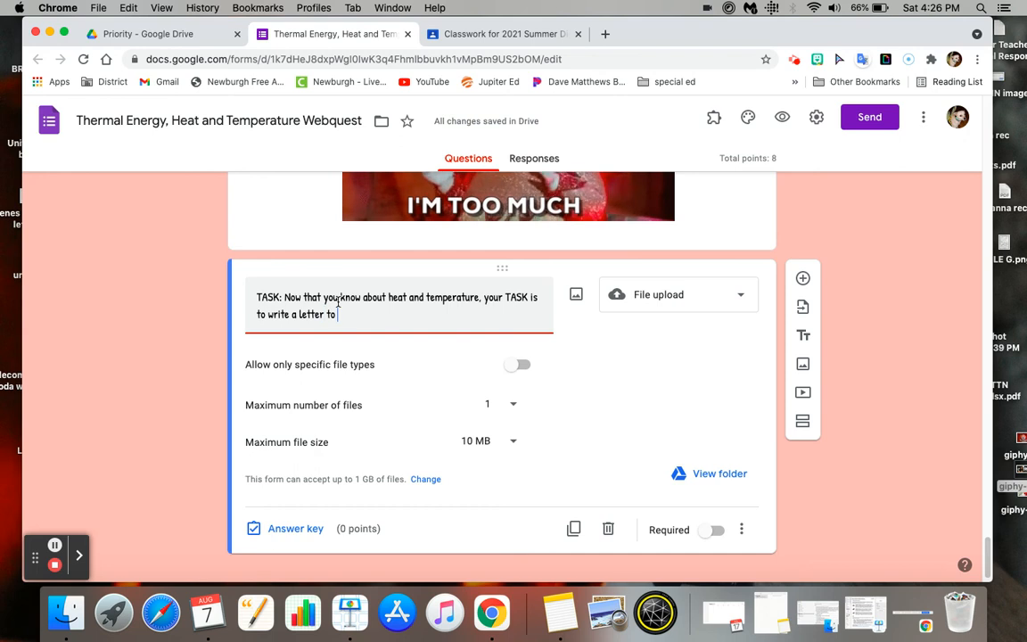
pyautogui.write(' MR Heat')
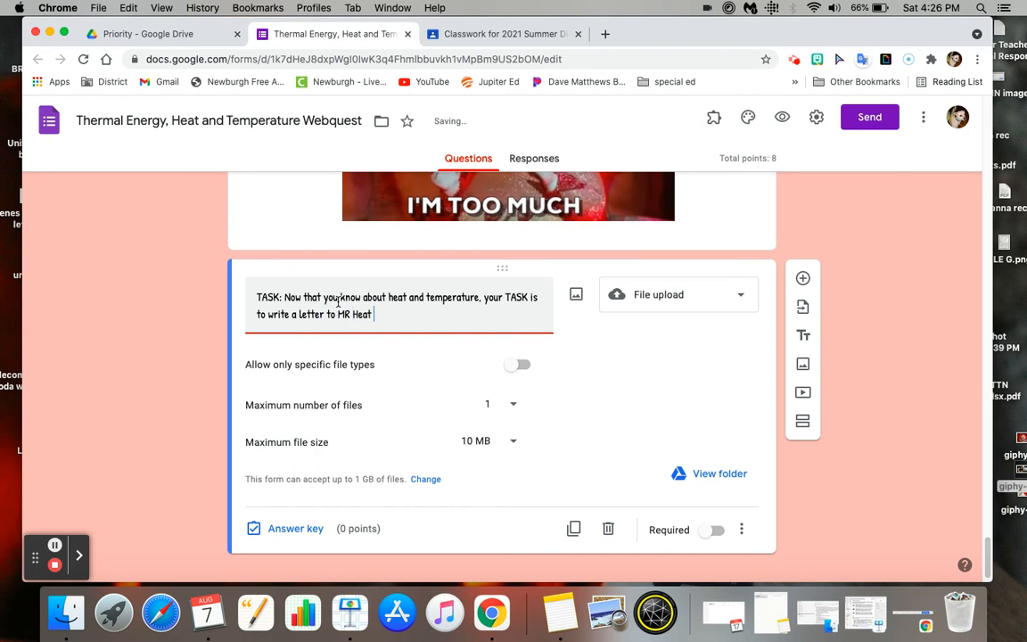
pyautogui.press('BackSpace')
pyautogui.press('BackSpace')
pyautogui.press('BackSpace')
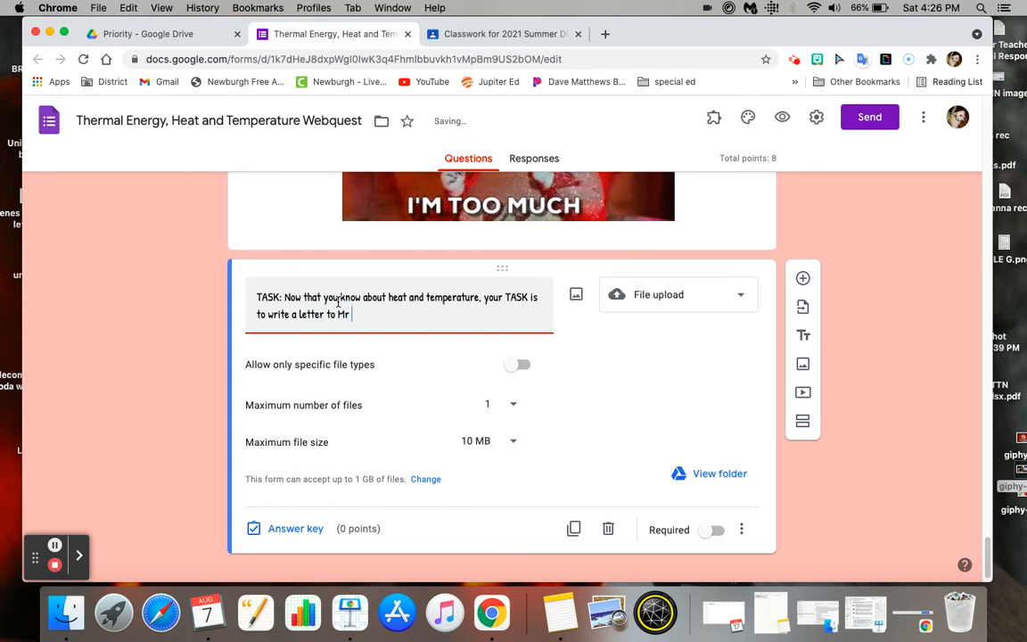
pyautogui.write('Heat Miser and MR Snow')
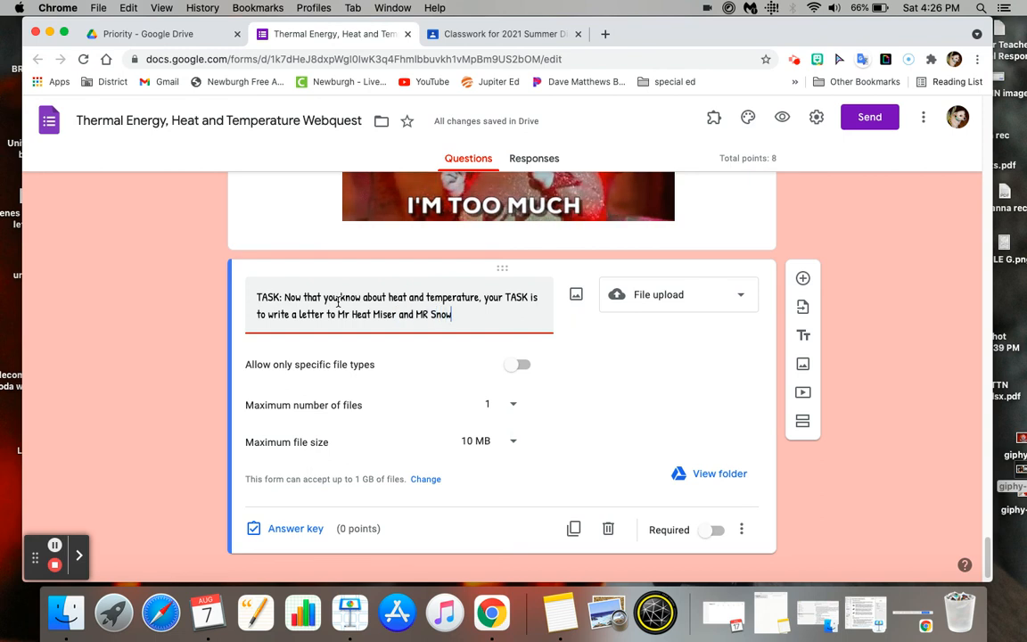
pyautogui.press('BackSpace')
pyautogui.press('BackSpace')
pyautogui.press('BackSpace')
pyautogui.press('BackSpace')
pyautogui.press('BackSpace')
pyautogui.press('BackSpace')
pyautogui.write('r Sno')
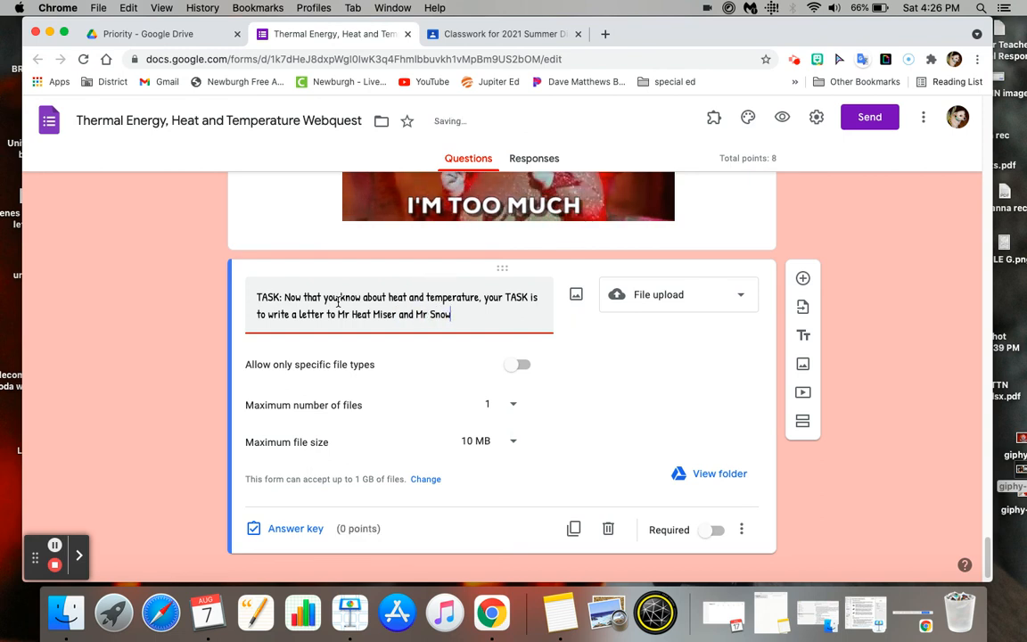
# - Continue the question text with "explaining the following: 1) define thermal energy, heat, and temperature," and begin item 2)
pyautogui.write(' explaining th')
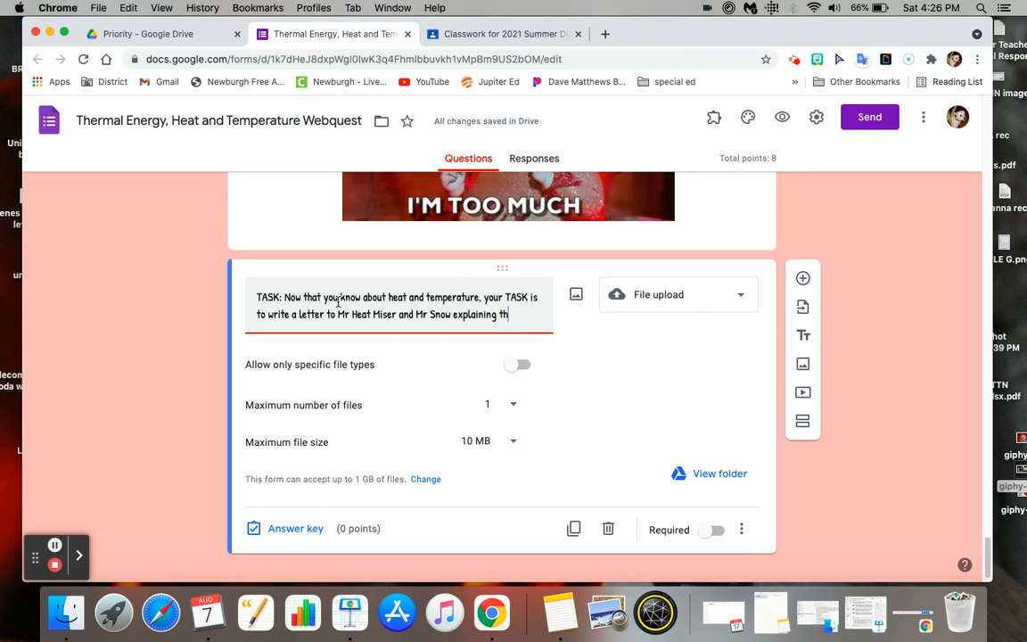
pyautogui.write('e following:')
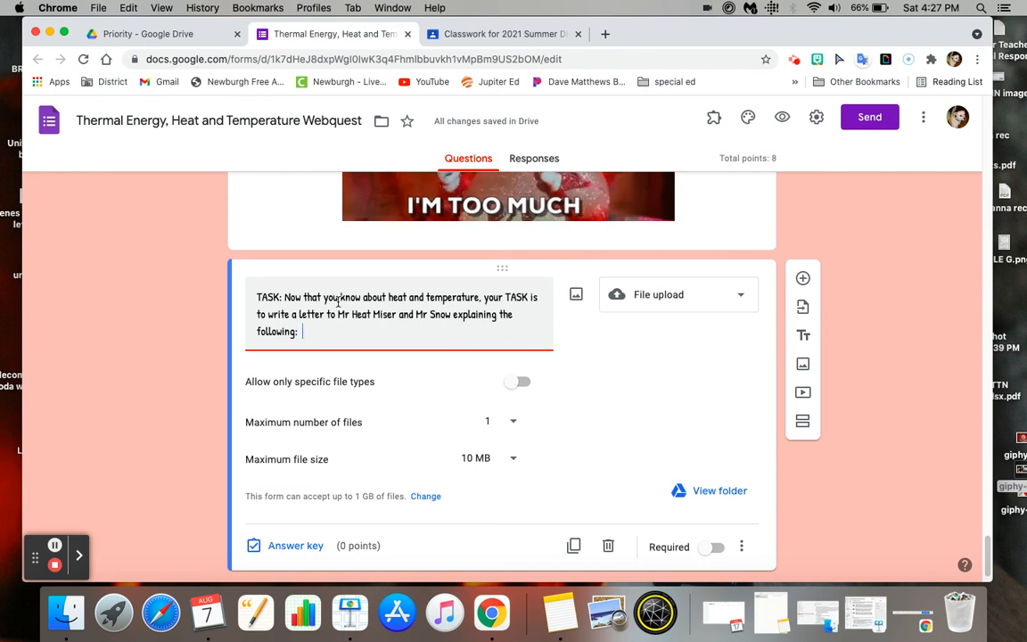
pyautogui.write(' 1)')
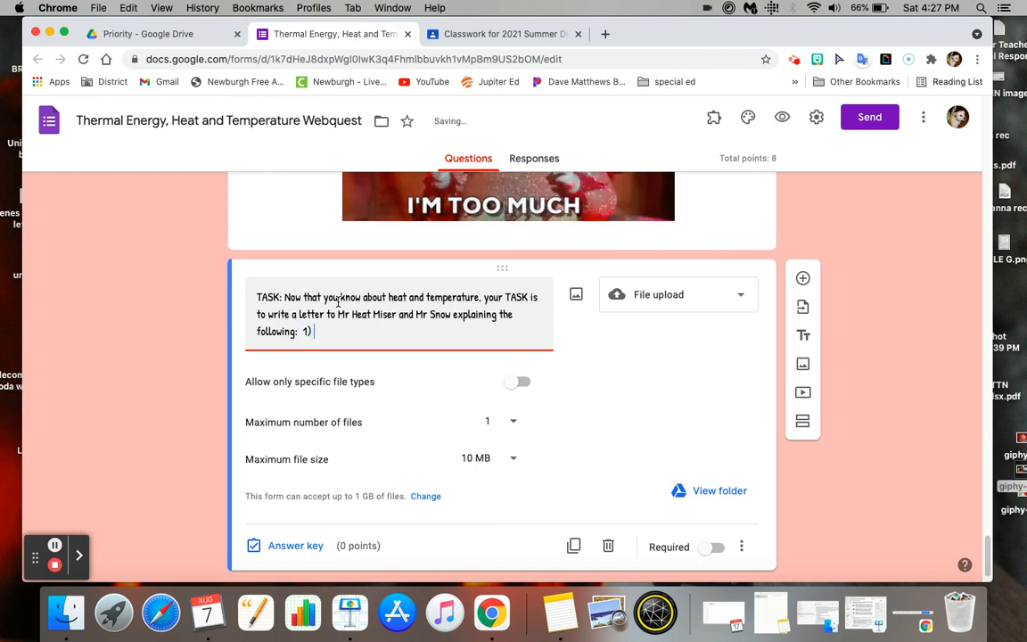
pyautogui.write(' def')
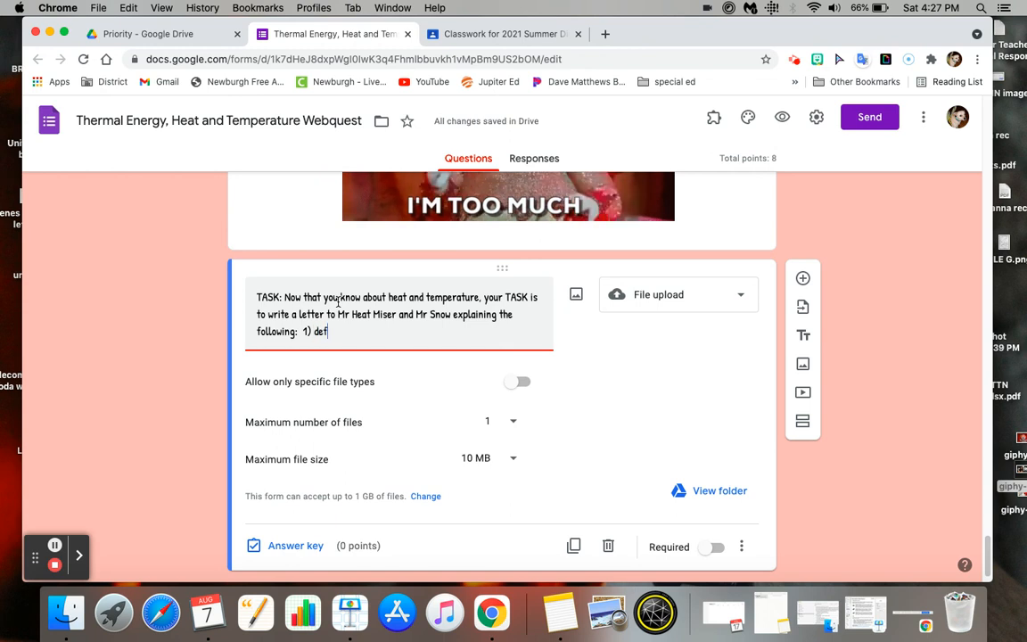
pyautogui.write('ine thermal')
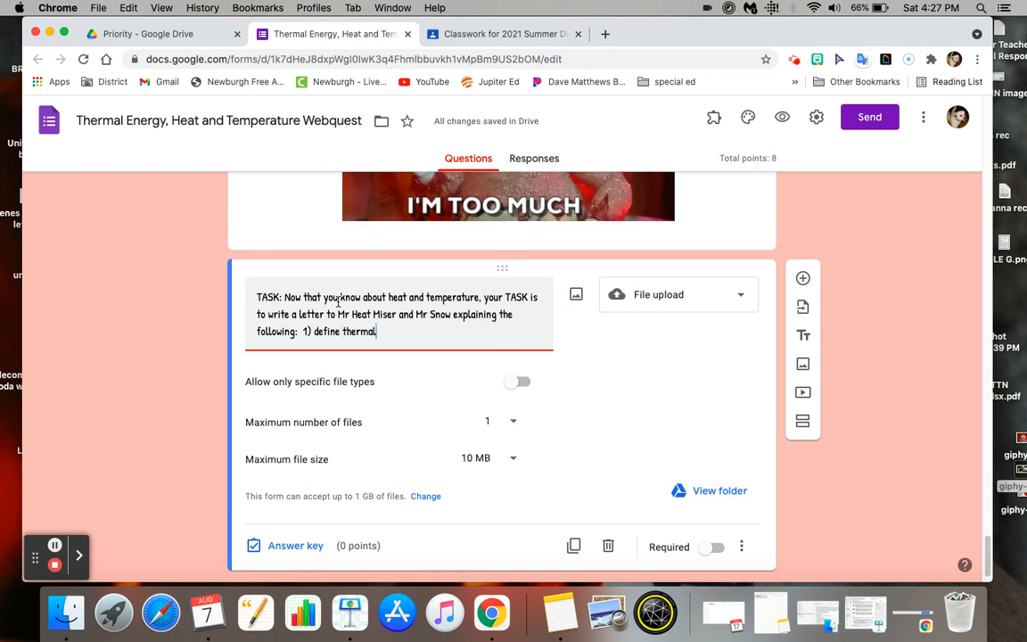
pyautogui.write(' energy, heat')
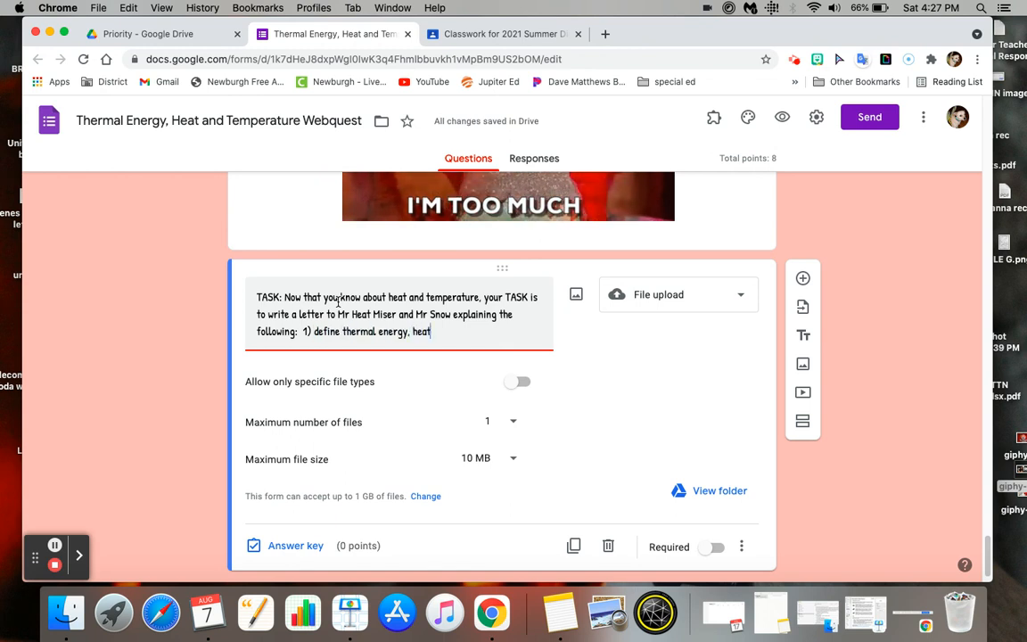
pyautogui.write(', and temper')
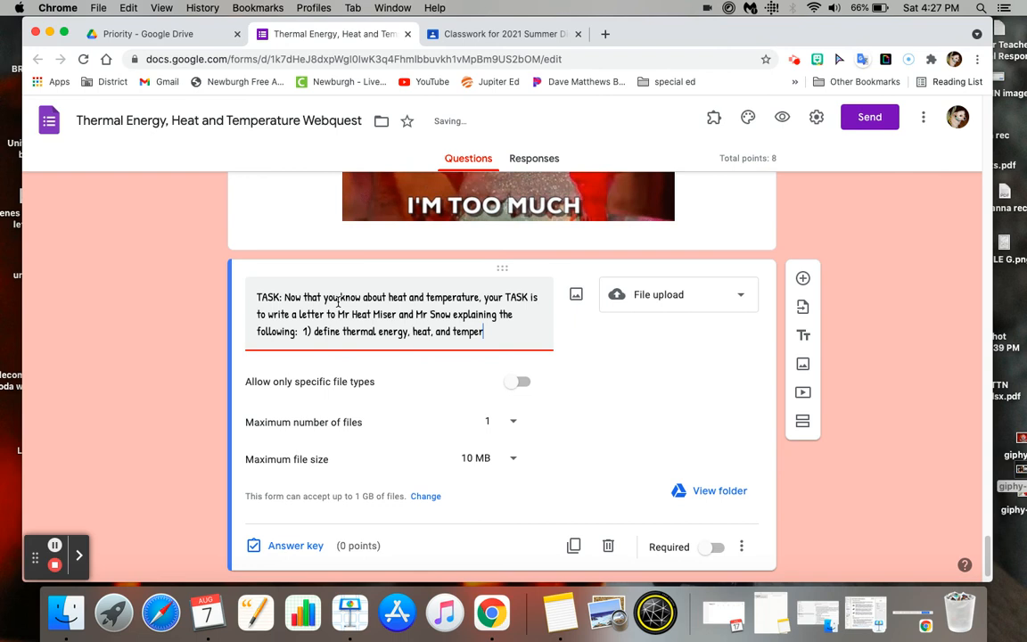
pyautogui.write('ature, 2) stat')
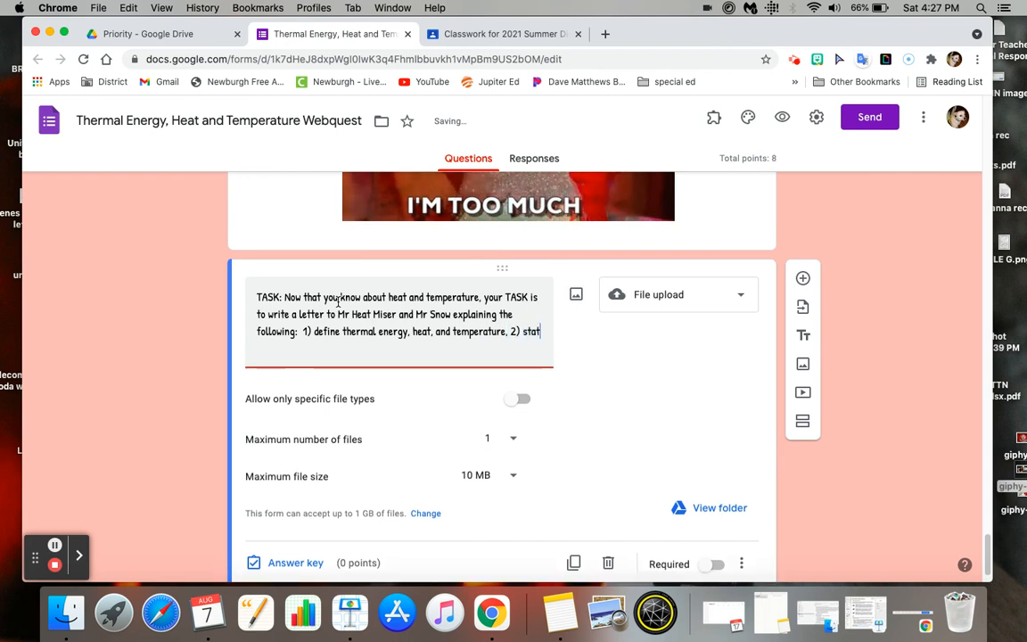
# - Complete item 2) of the question text as "state the differences between the terms"
pyautogui.write('e the differences ')
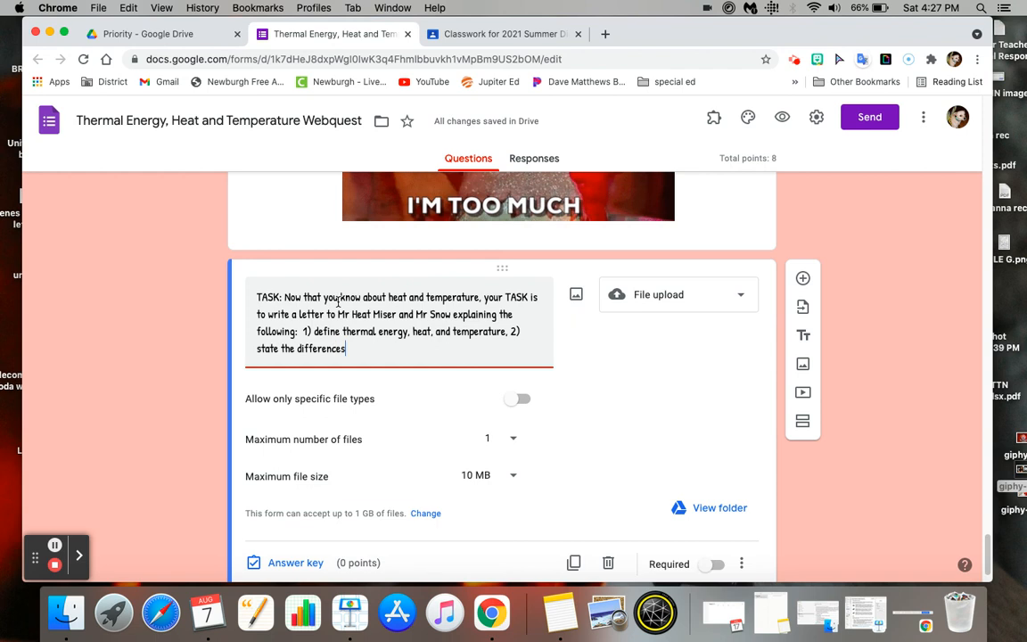
pyautogui.write('bewtee')
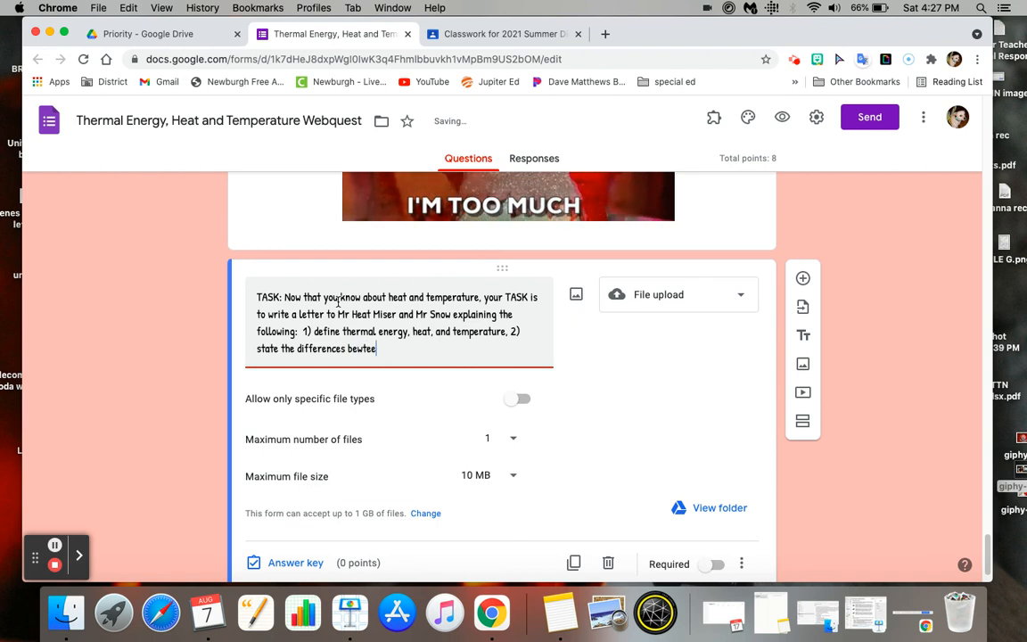
pyautogui.press('BackSpace')
pyautogui.press('BackSpace')
pyautogui.press('BackSpace')
pyautogui.press('BackSpace')
pyautogui.write('twee')
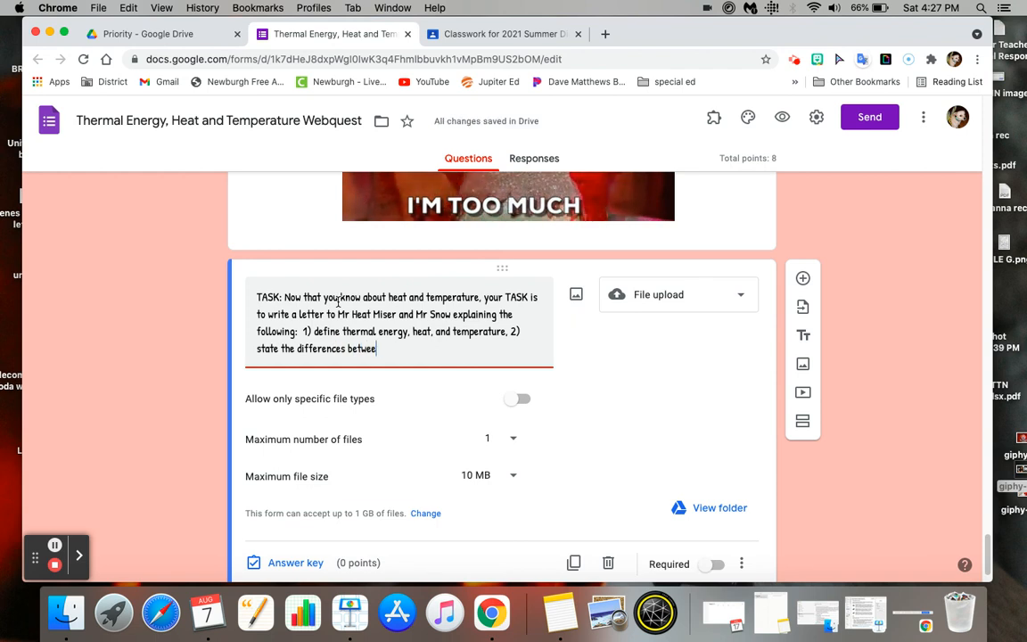
pyautogui.write('n the r')
pyautogui.write('rms')
pyautogui.write(' 3')
pyautogui.press('BackSpace')
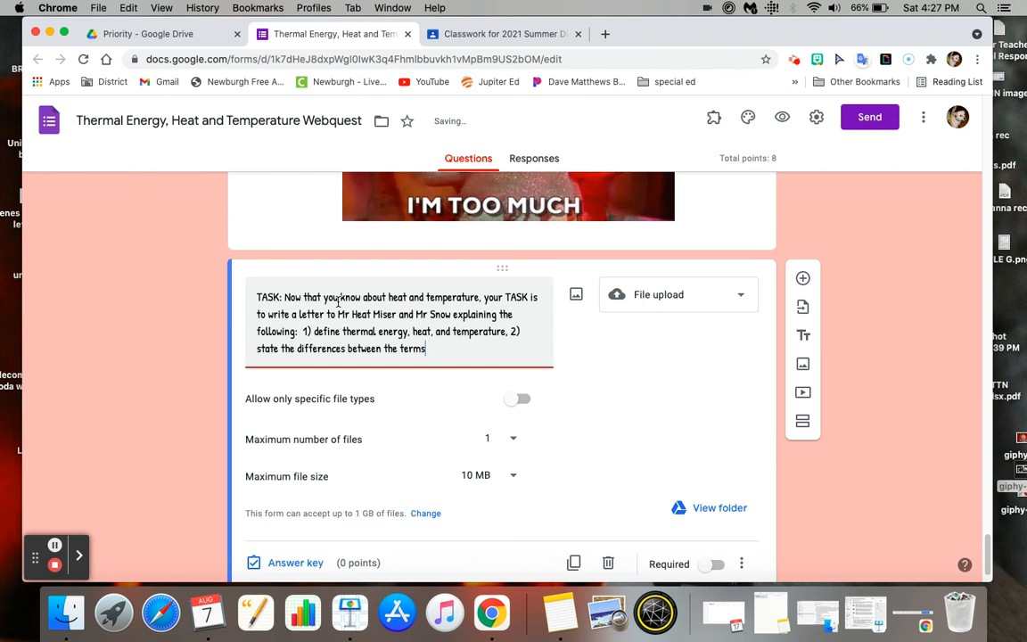
# - Change "terms" to "term" and append ", 3) include images that further elaborate on these differences" to the question text
pyautogui.write(', 3) include images that e')
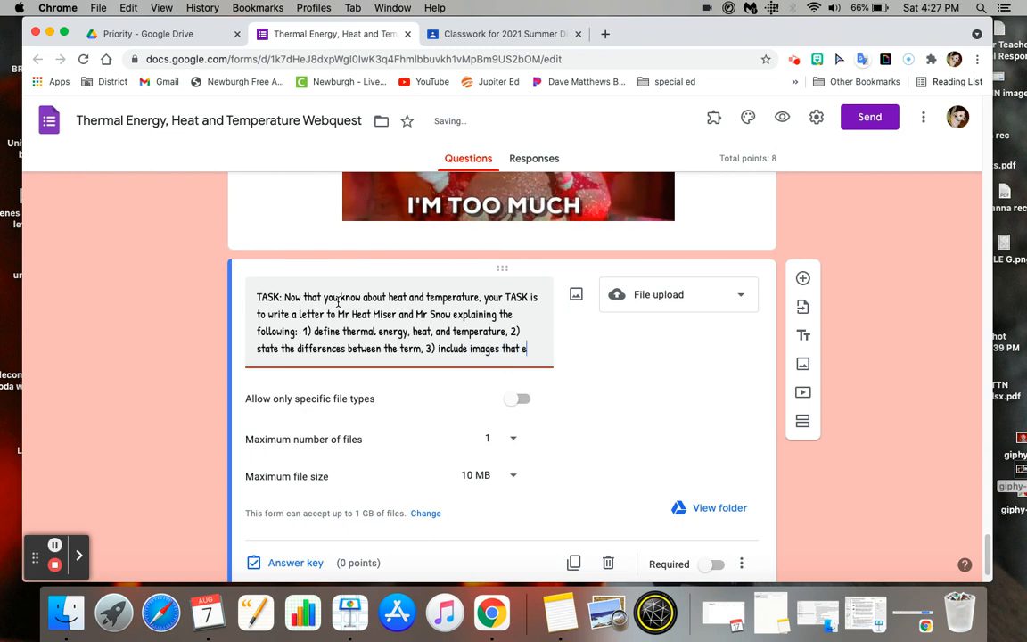
pyautogui.write('further el')
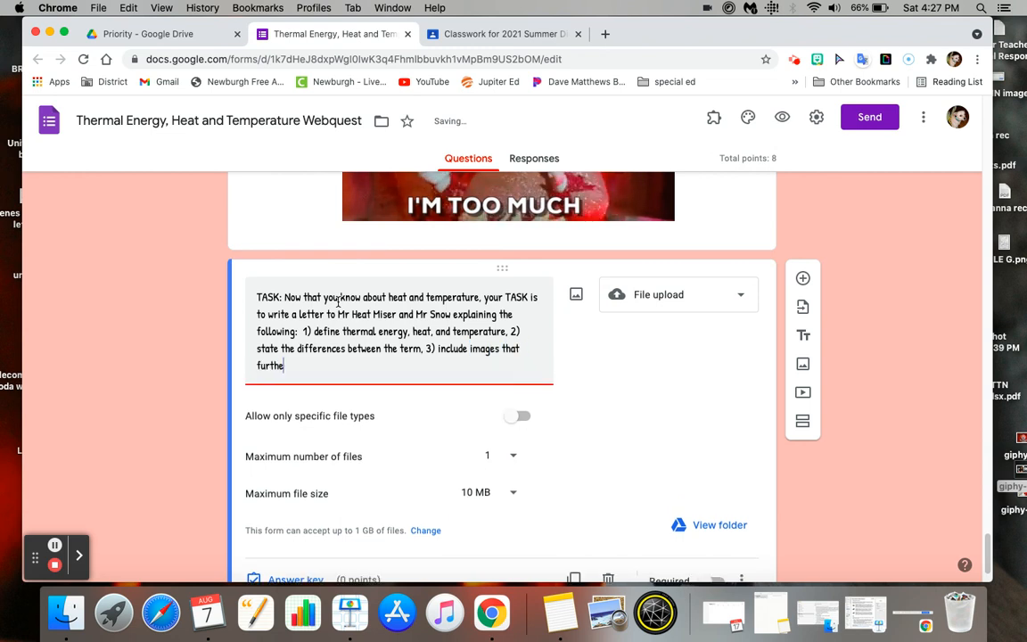
pyautogui.write('aborate on these differences')
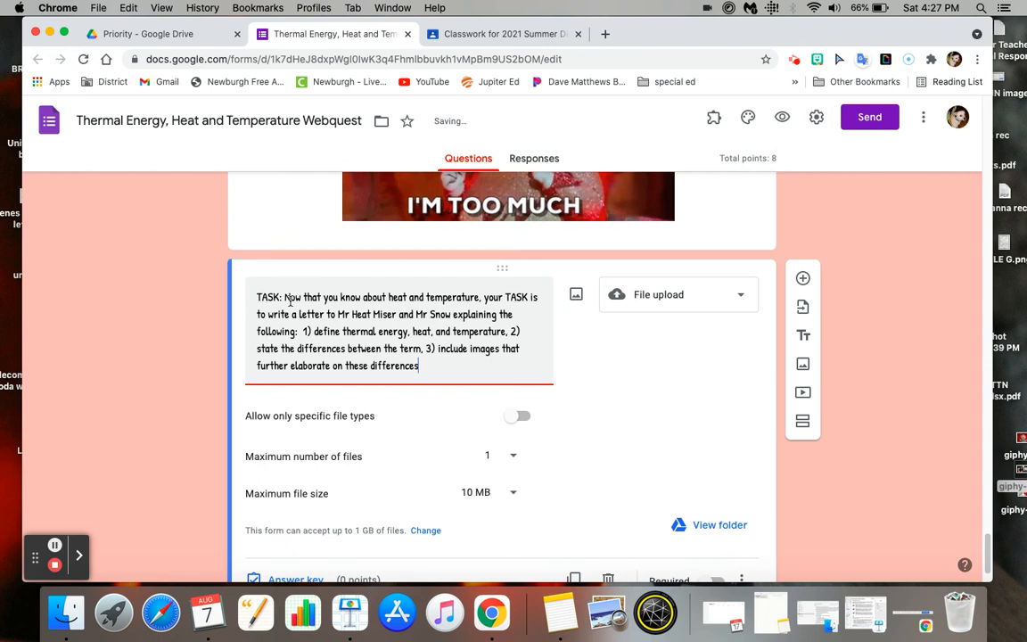
# - Insert "/clarify" directly after "elaborate" in item 3) of the TASK question's text
pyautogui.click(325, 368)
pyautogui.write('/cl')
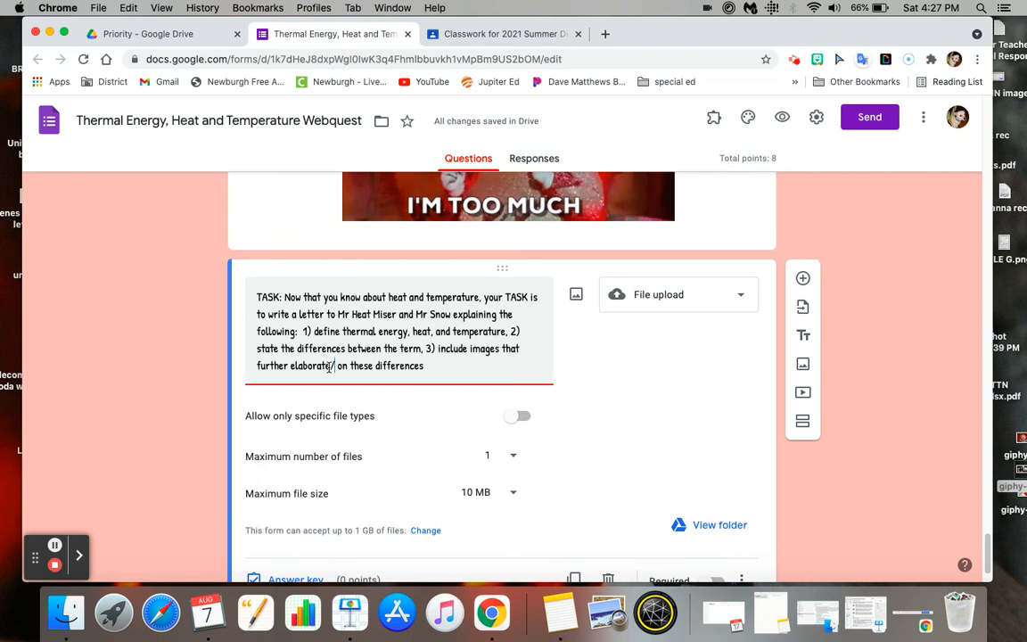
pyautogui.write('arify')
# - Append ", 4) break the news to Mr Snow that there is not such thing as "cold"" to the question text
pyautogui.click(458, 368)
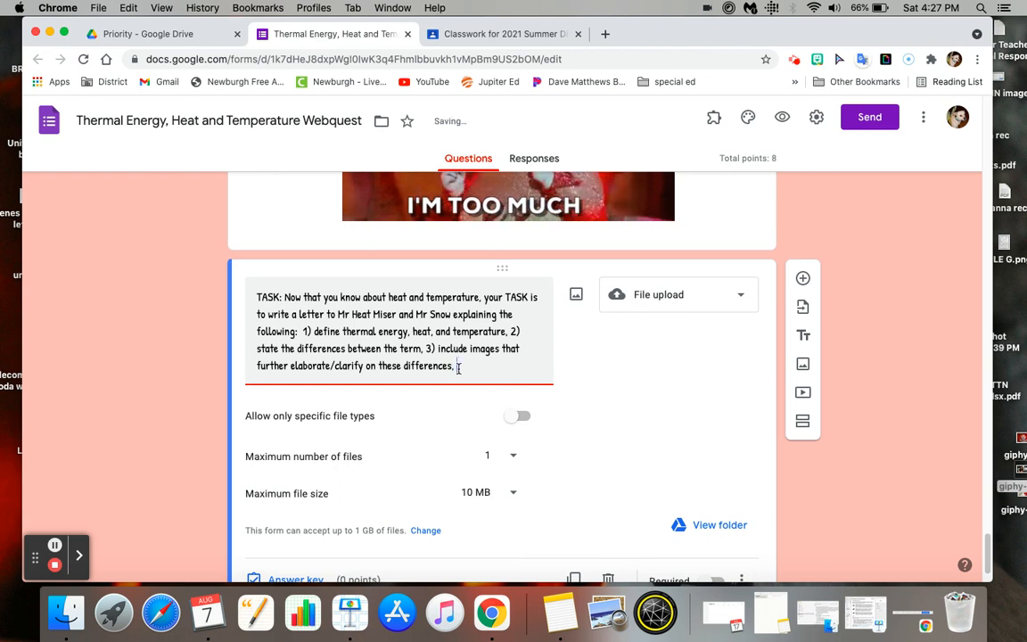
pyautogui.write(')')
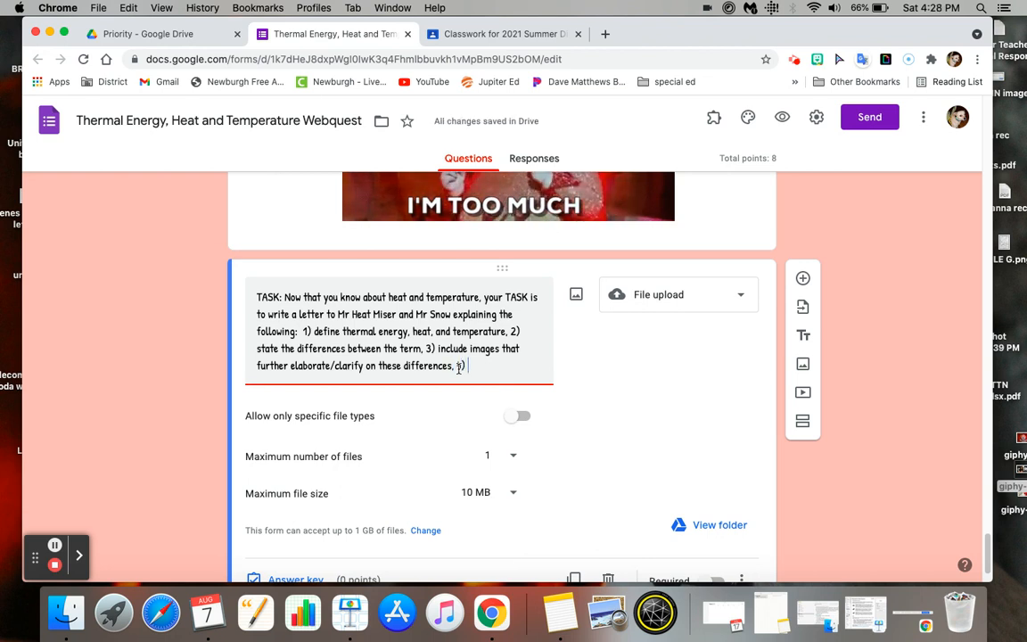
pyautogui.write(' break the news ')
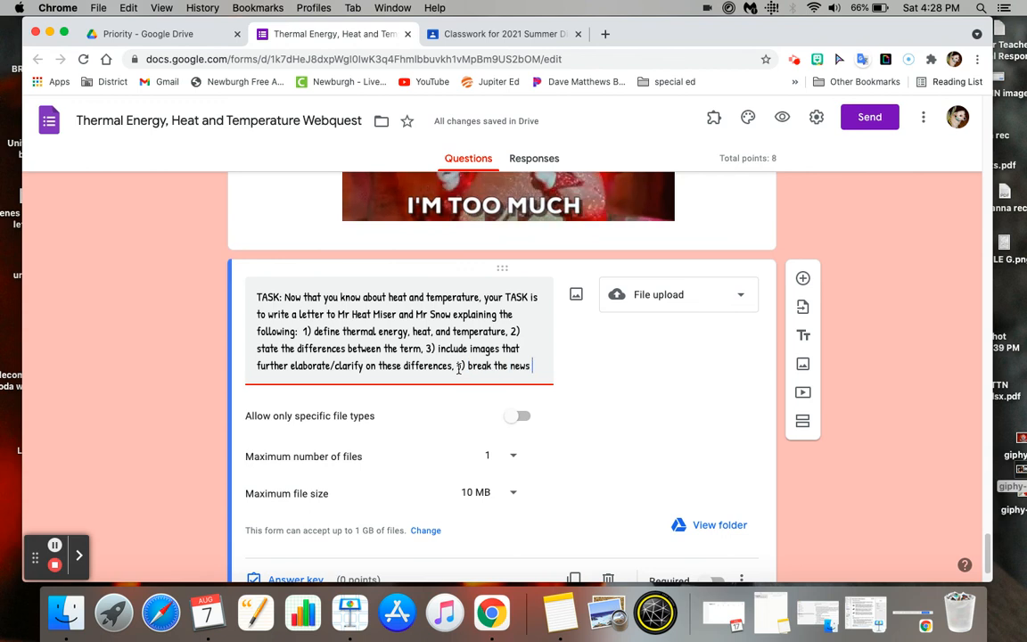
pyautogui.write('to Mr Snow ')
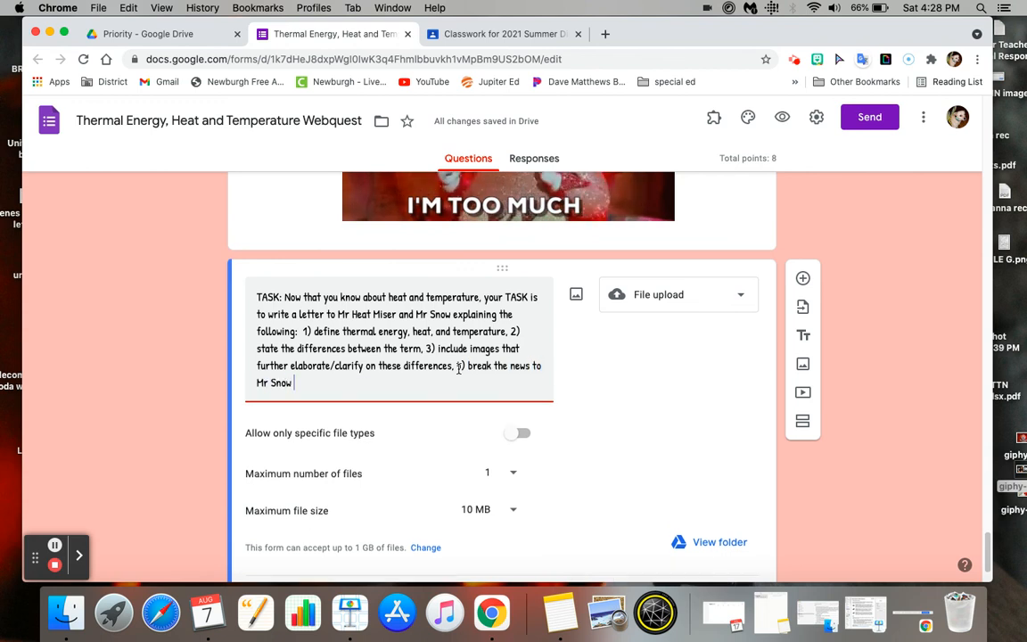
pyautogui.write('that t')
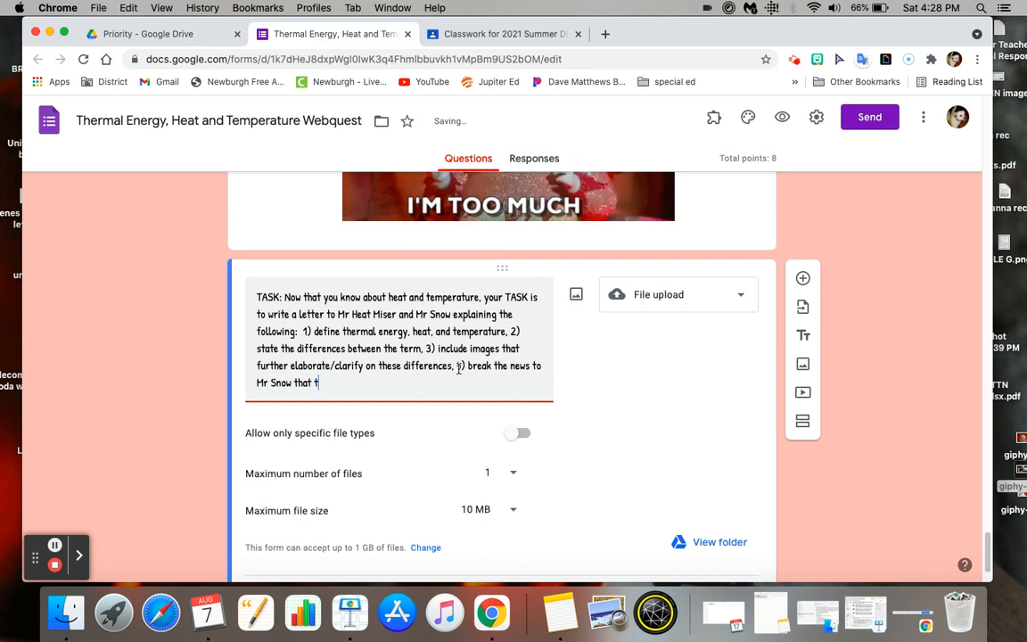
pyautogui.write('here is not such')
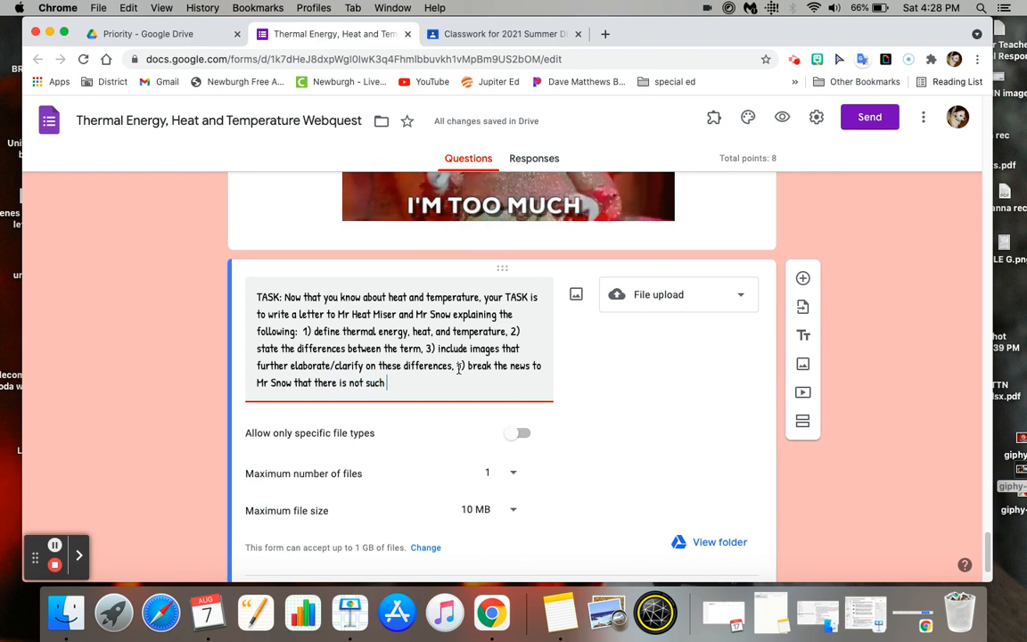
pyautogui.write(' thing as "cold”')
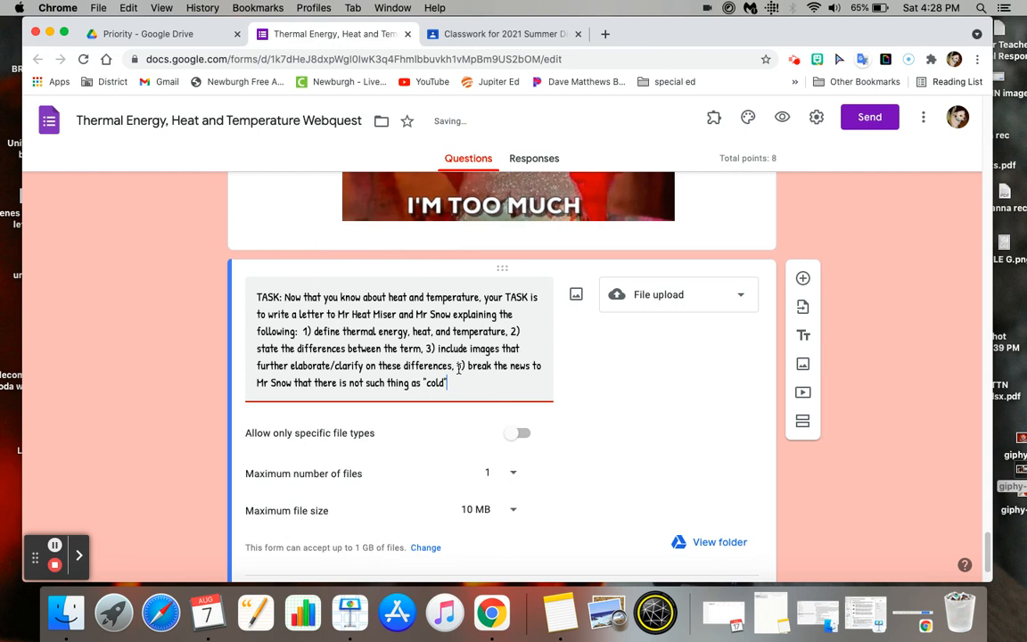
# - Finish item 4) of the question text with ", explain to him gently what "cold" actually is in scientific terms."
pyautogui.write('xplain to him gently')
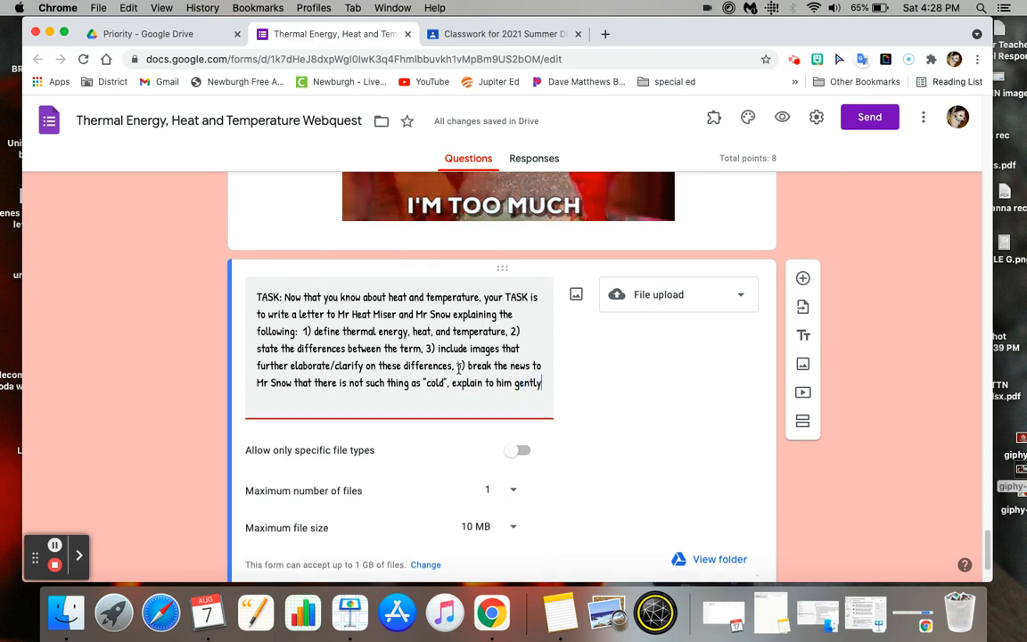
pyautogui.write(' what ')
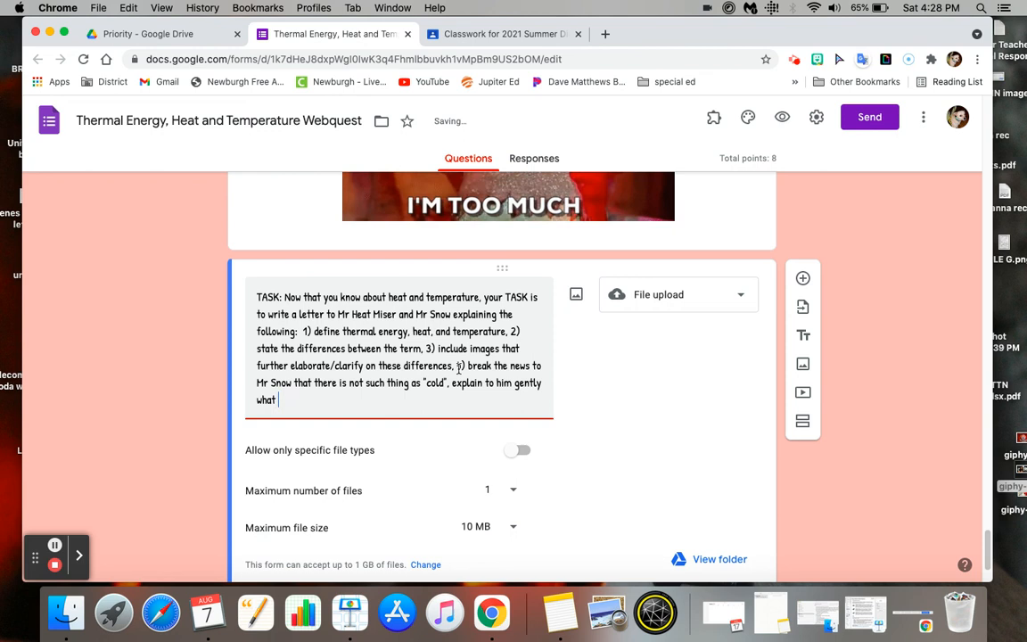
pyautogui.write('"cold" actually is i')
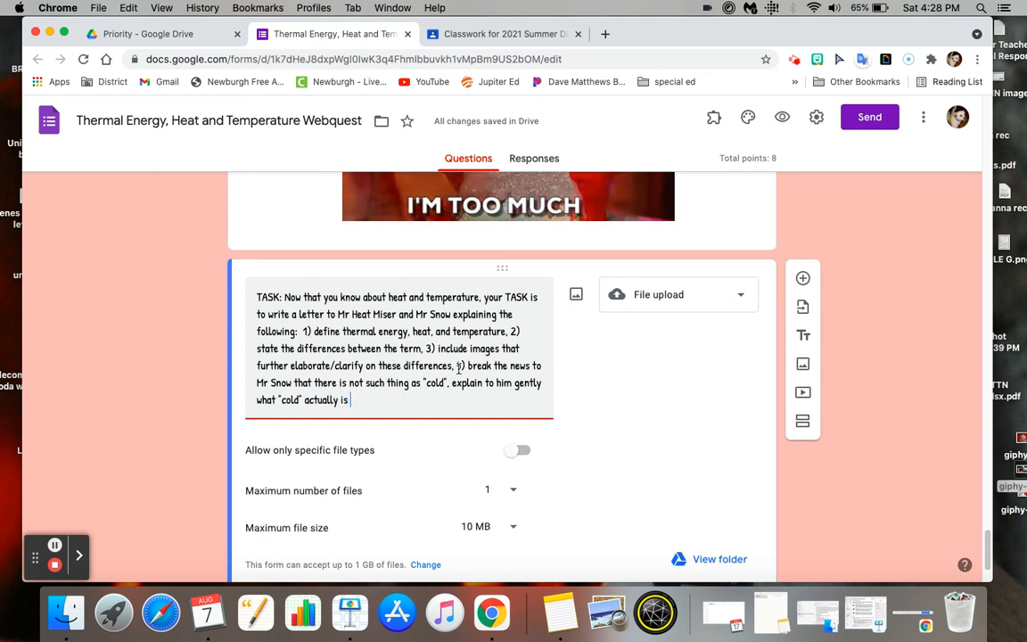
pyautogui.write('n scien')
pyautogui.press('BackSpace')
pyautogui.write('en')
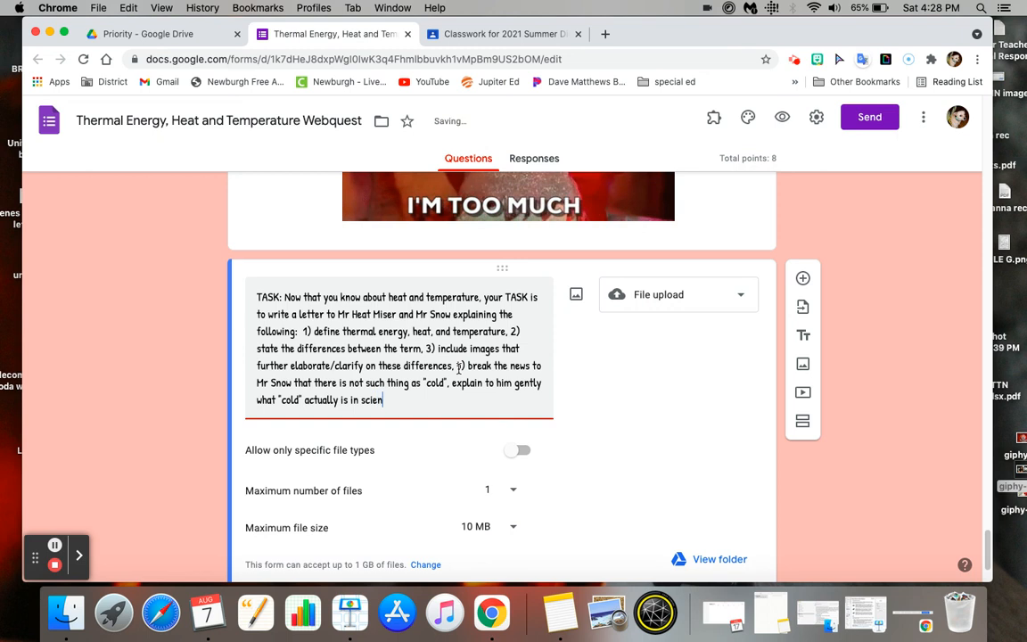
pyautogui.write('tific terms.')
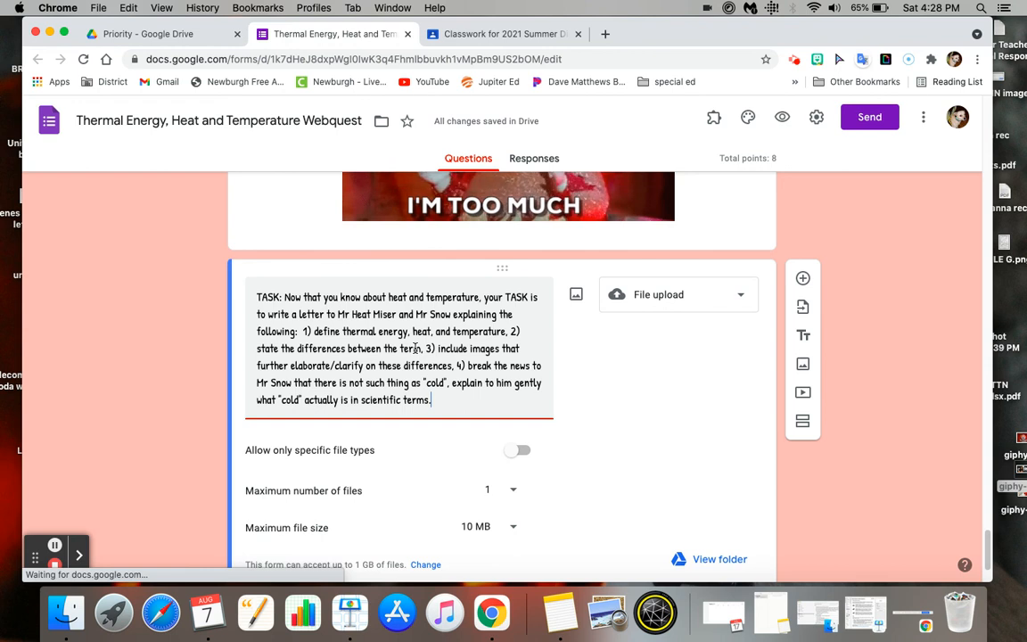
# - Keep File upload as the TASK question's answer type and make the question required
pyautogui.click(682, 302)
pyautogui.click(675, 333)
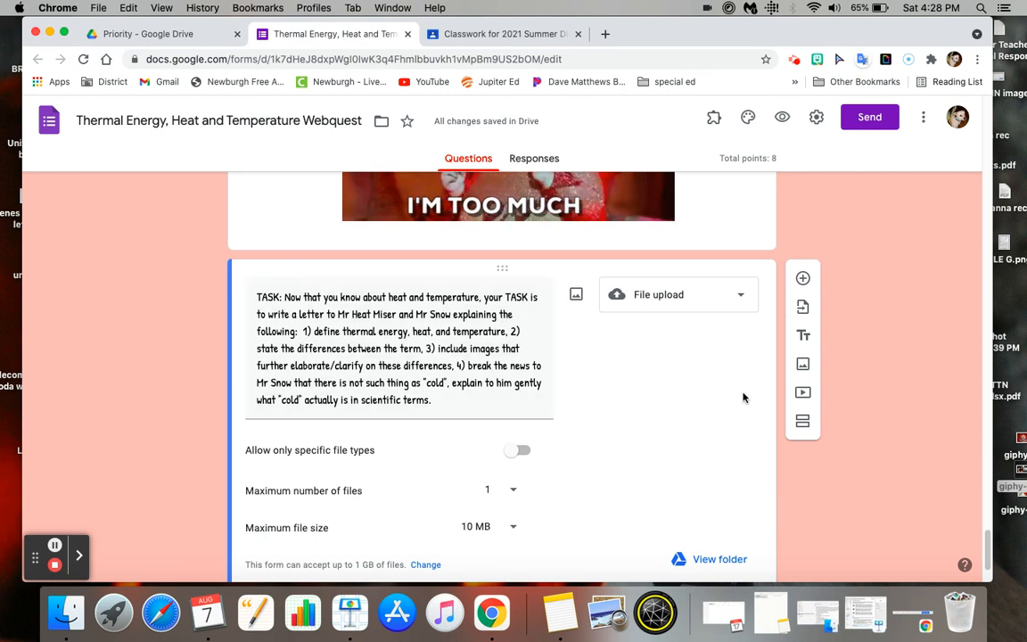
pyautogui.moveTo(987, 535); pyautogui.dragTo(987, 547)
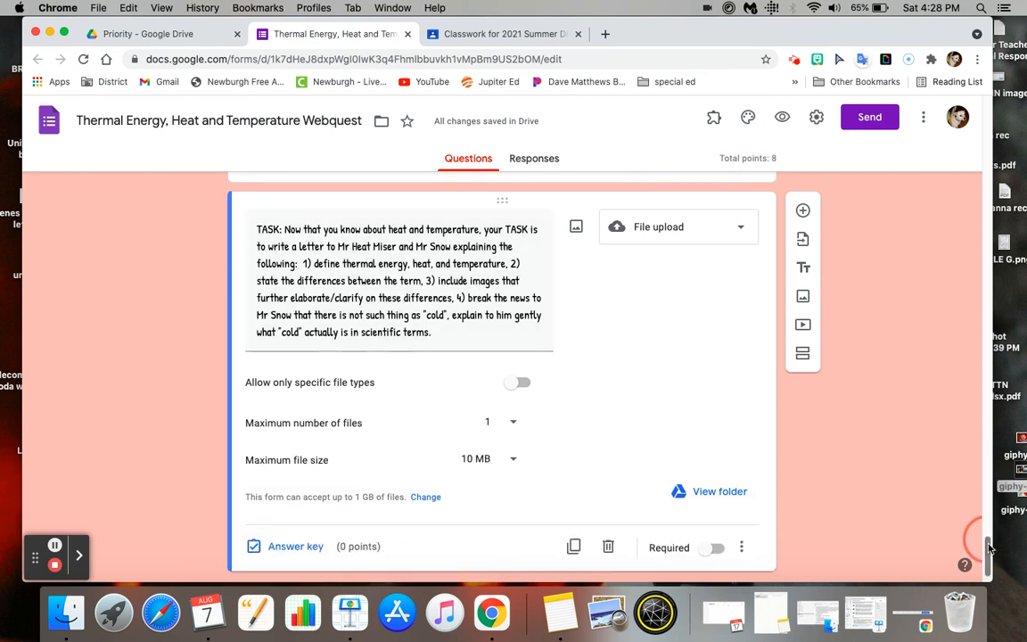
pyautogui.click(716, 549)
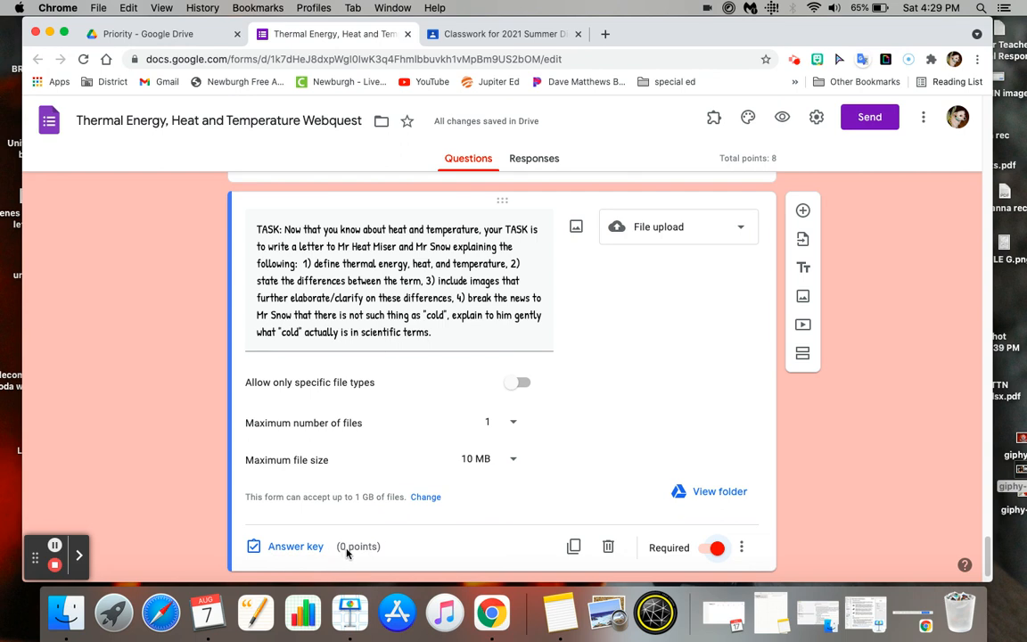
# - Try a value of 1 point for the TASK question in its answer key and set it back to 0
pyautogui.click(252, 546)
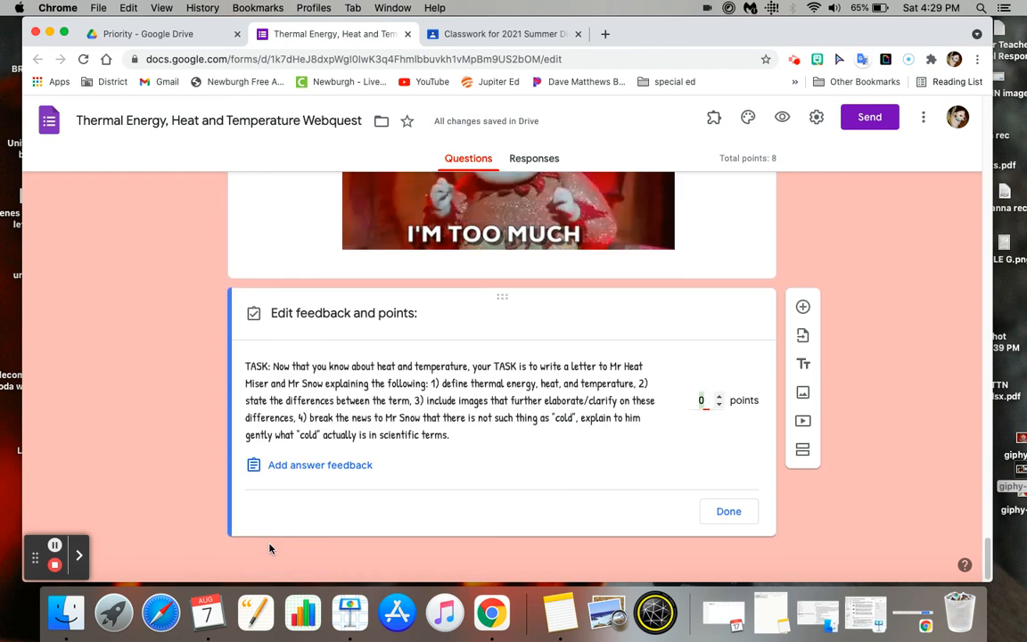
pyautogui.click(718, 396)
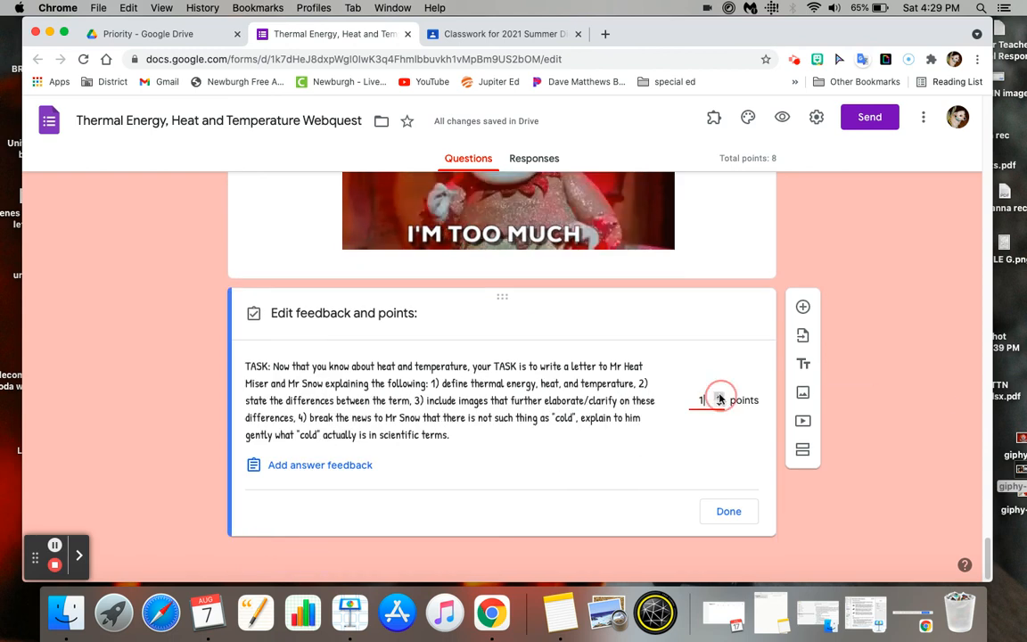
pyautogui.click(718, 403)
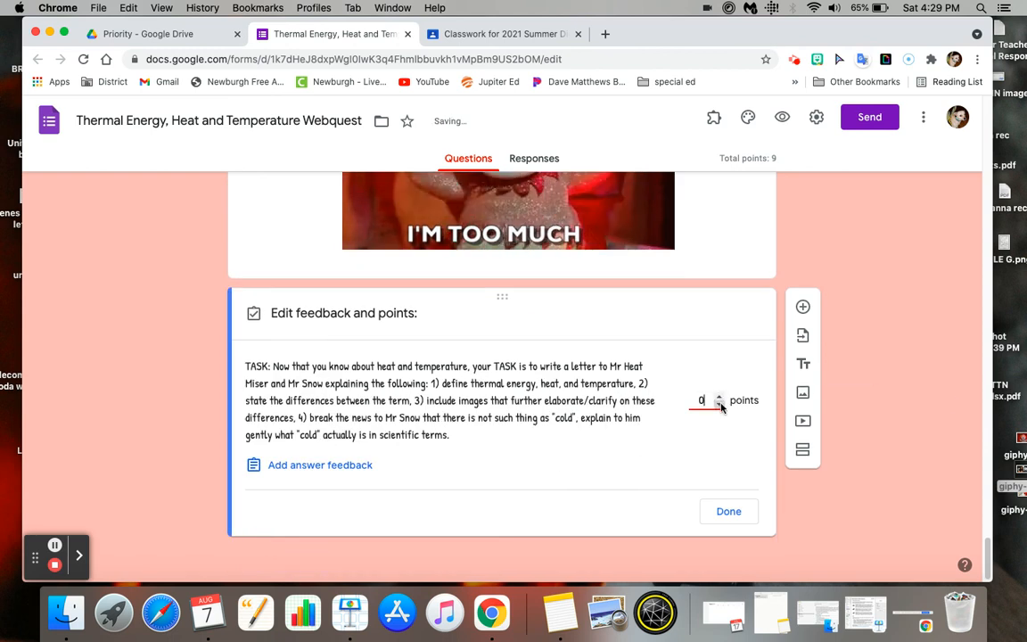
pyautogui.click(729, 512)
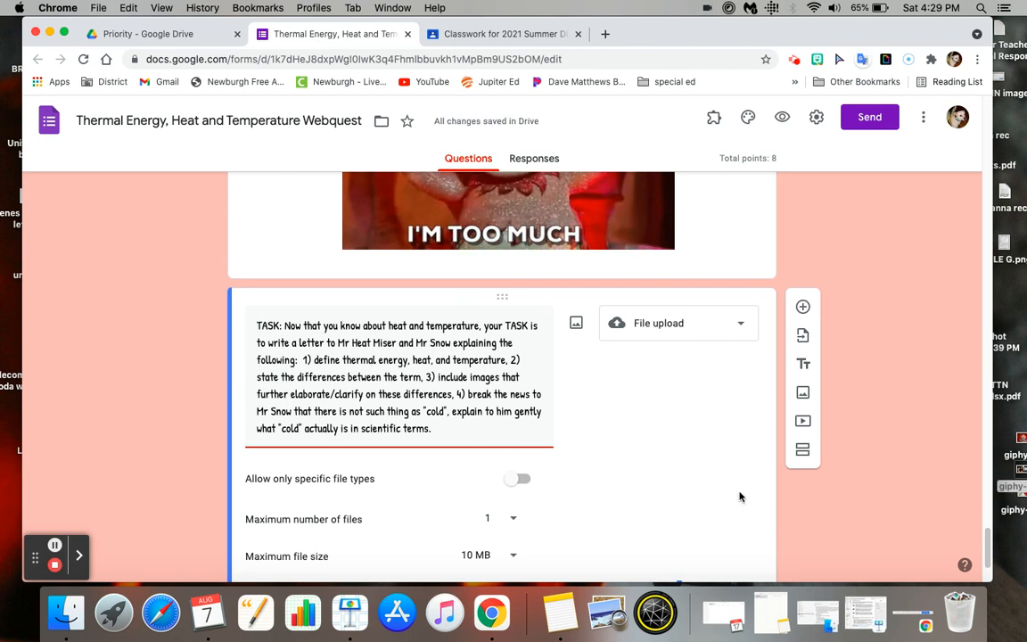
pyautogui.moveTo(988, 542); pyautogui.dragTo(988, 549)
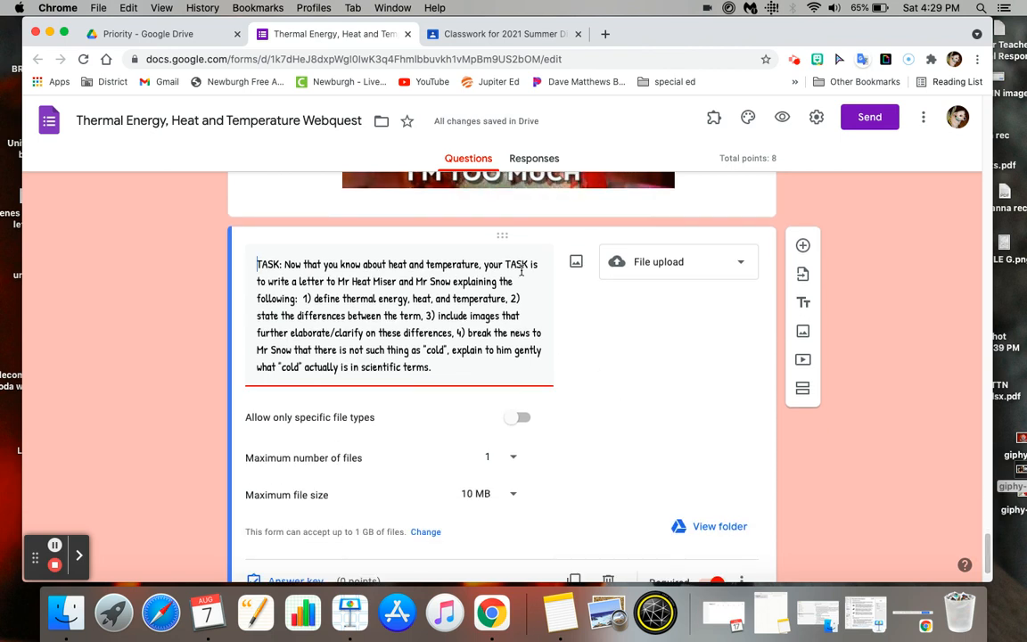